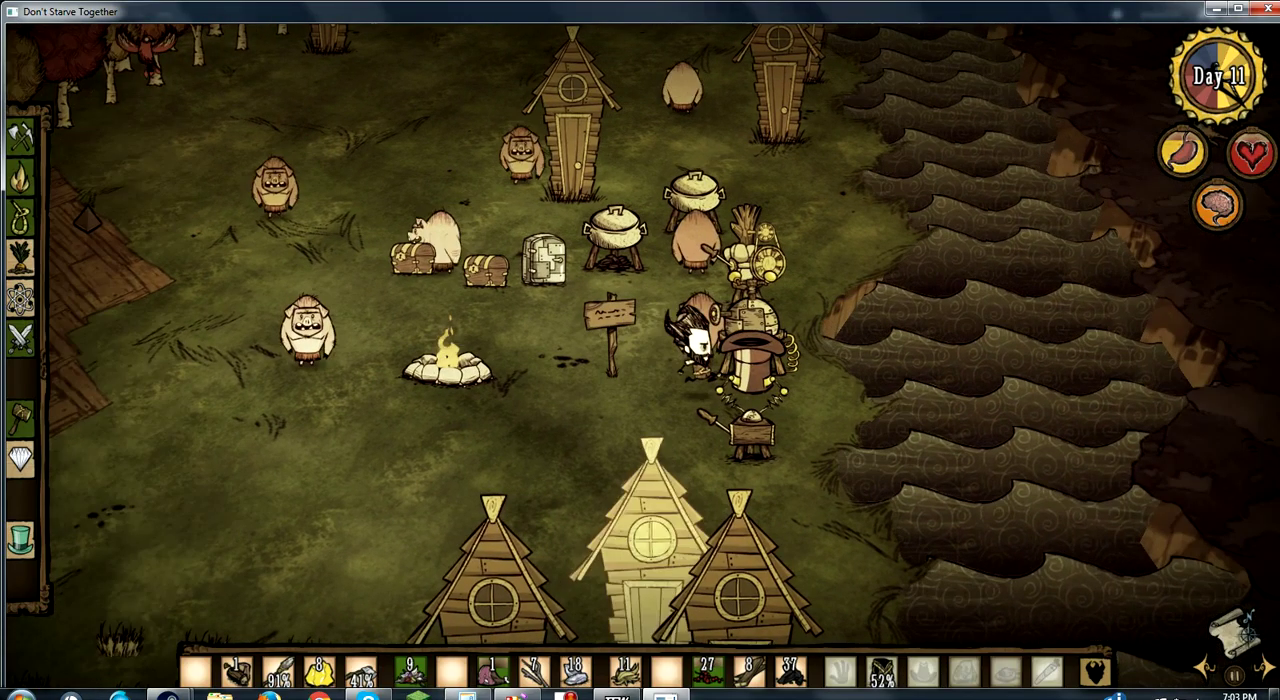
key("d")
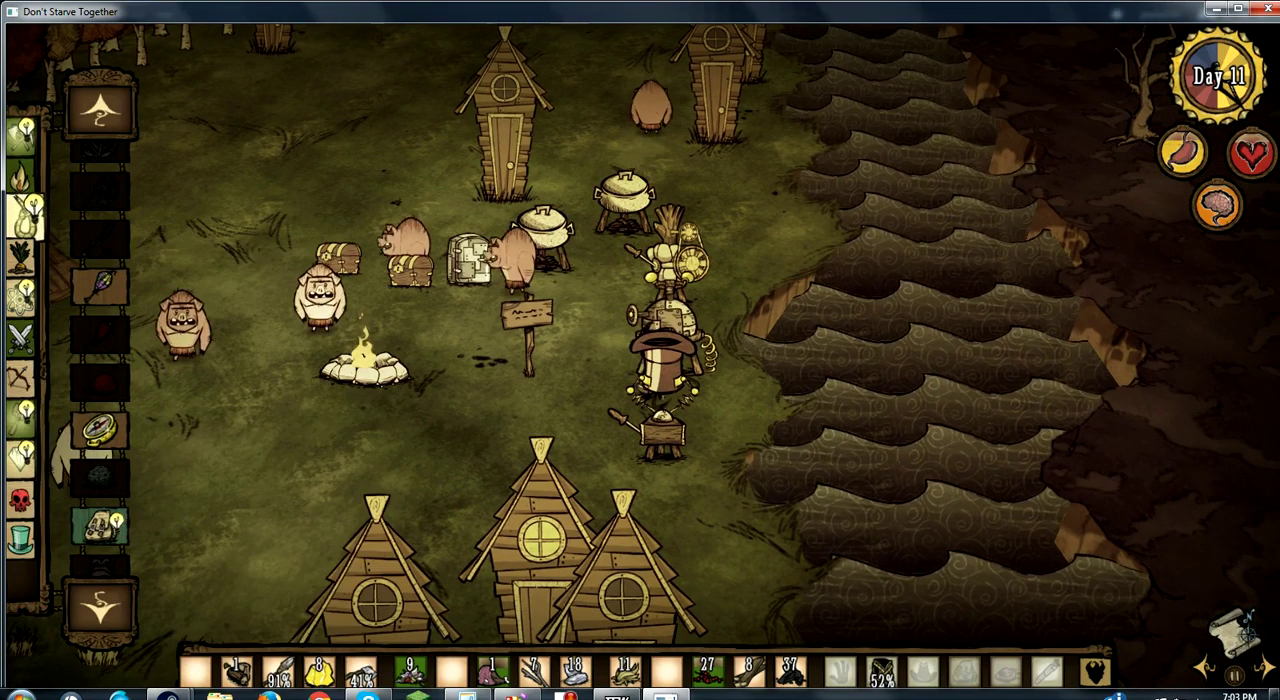
Walk to the camp fire pit and cook a piece of meat on it.
key("Escape")
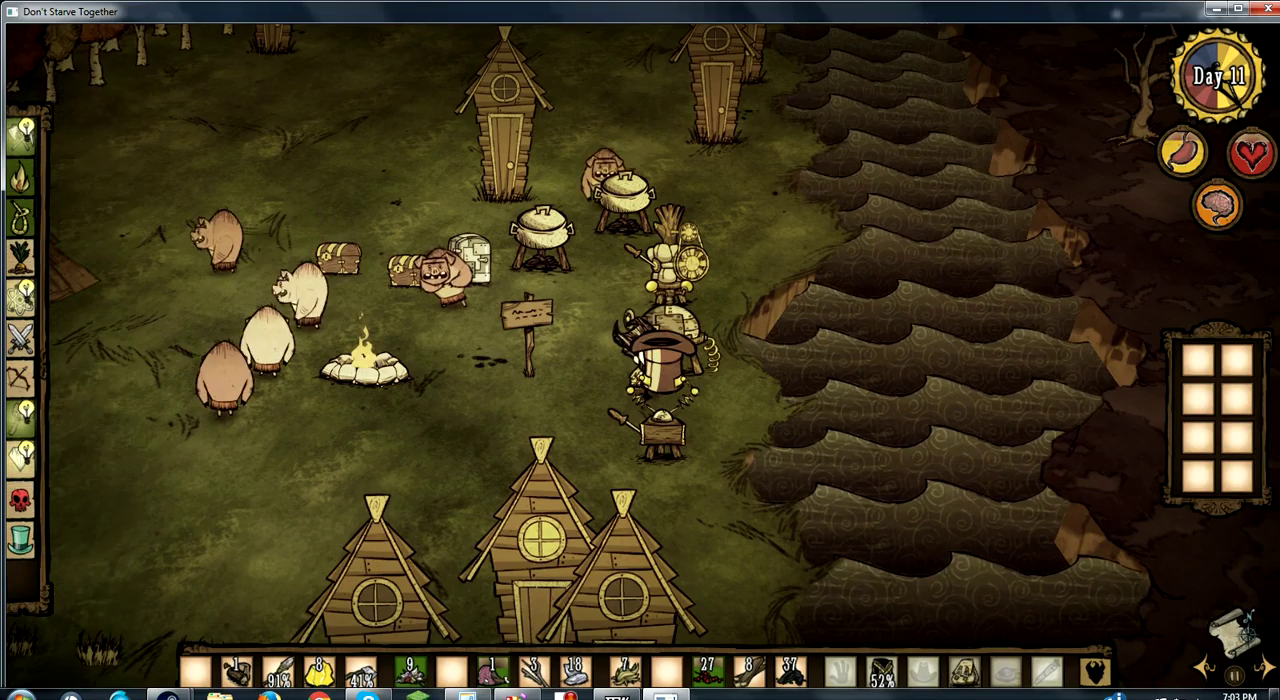
key("a")
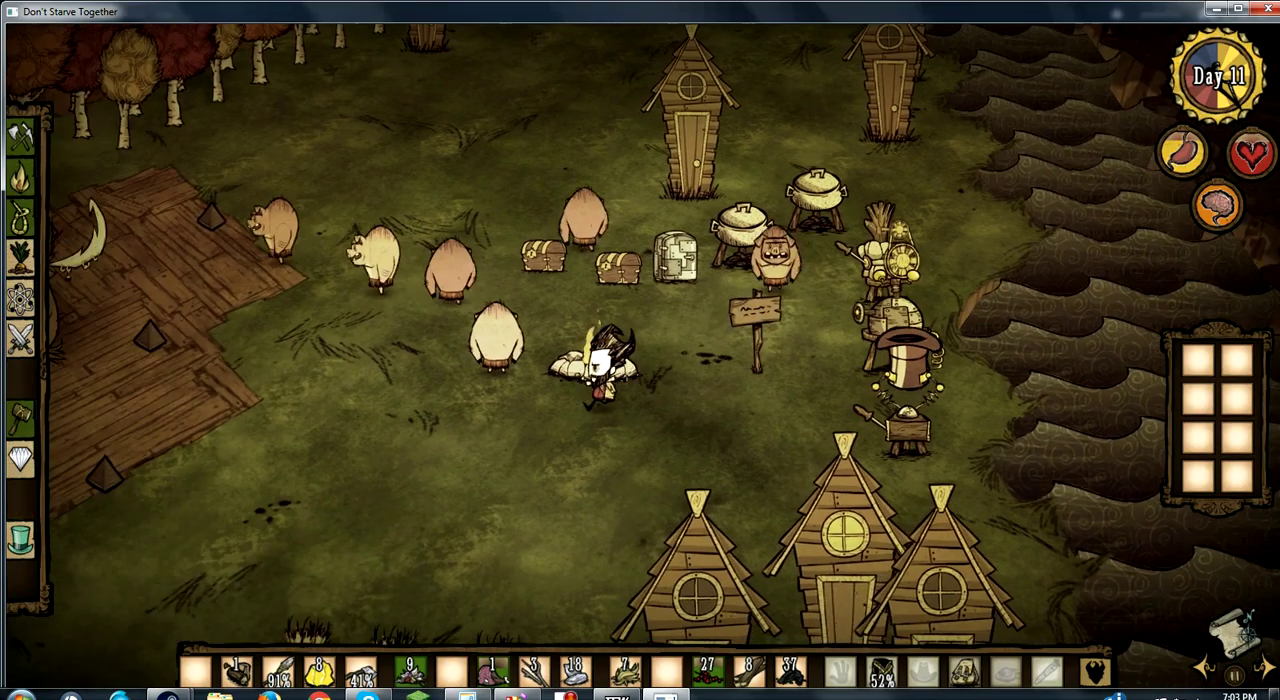
key("s")
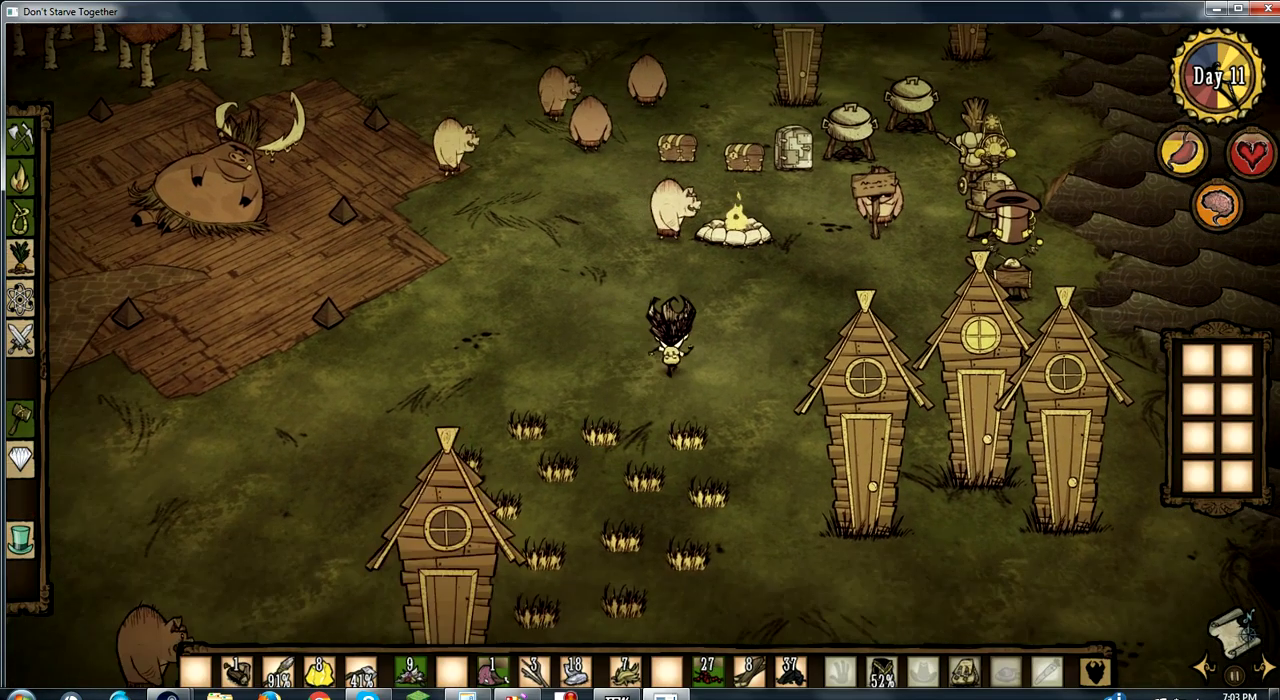
key("w")
left_click(490, 668)
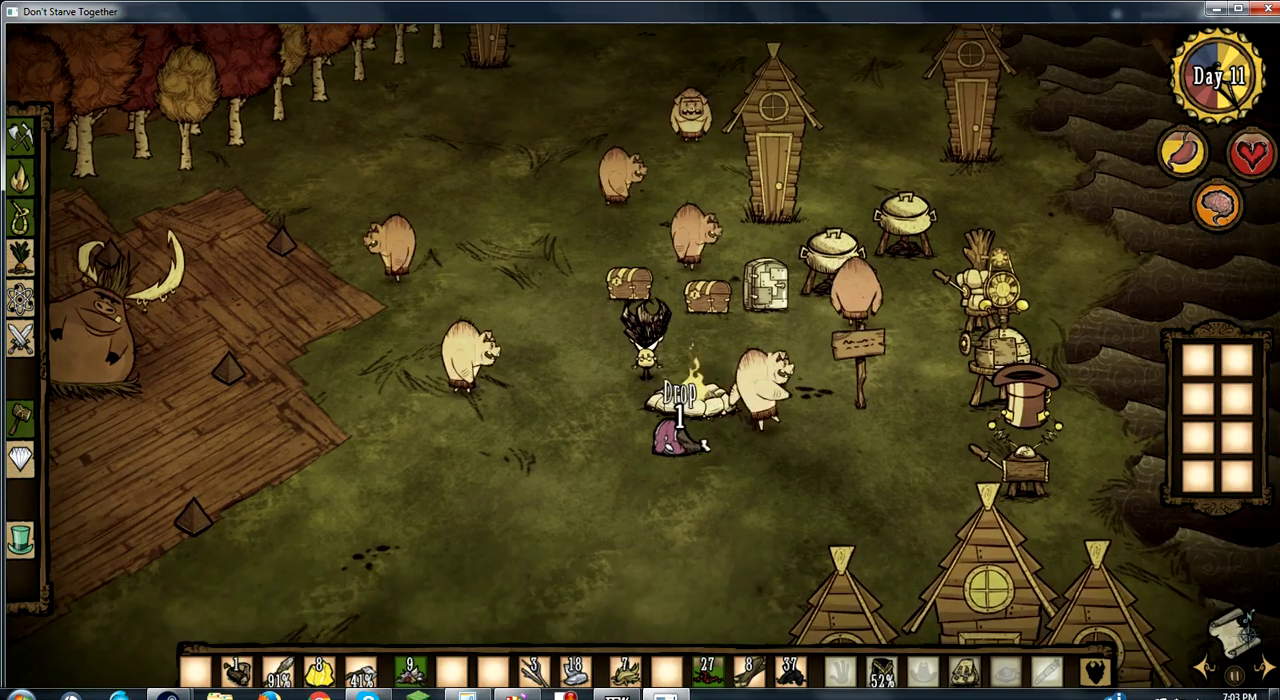
key("w")
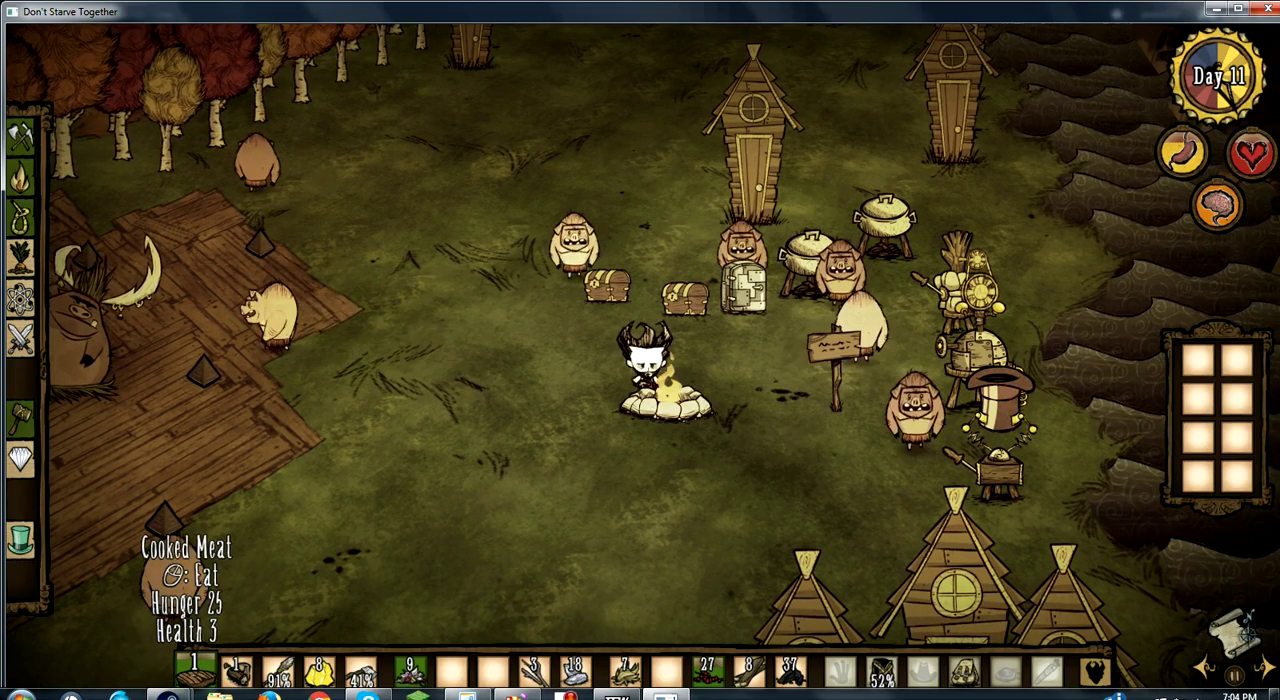
Store the stack of 27 berries in the chest, then leave along the cobblestone road.
key("a")
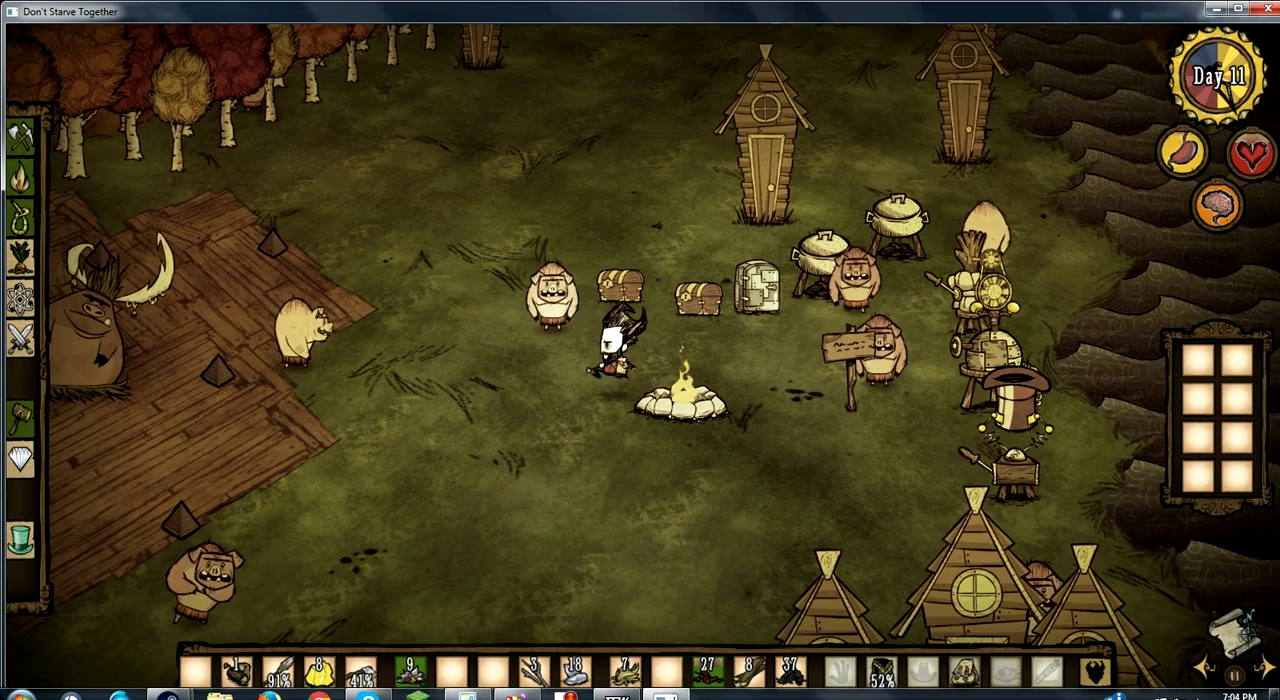
key("s")
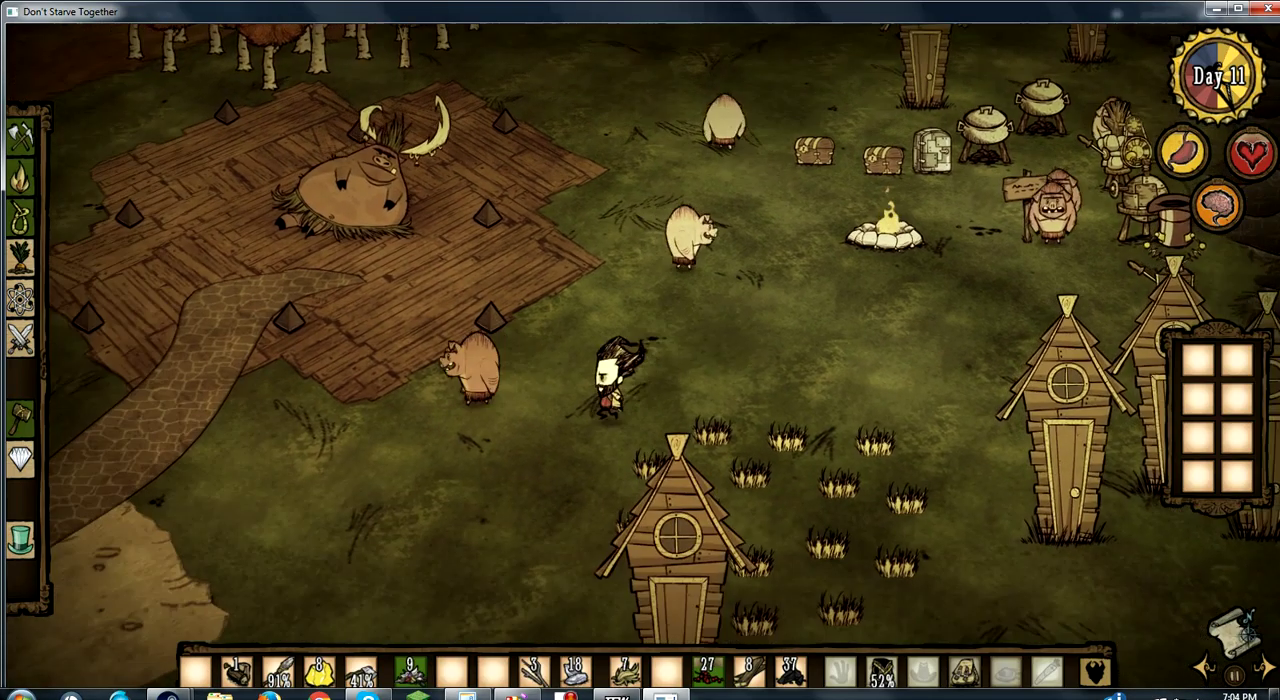
key("w")
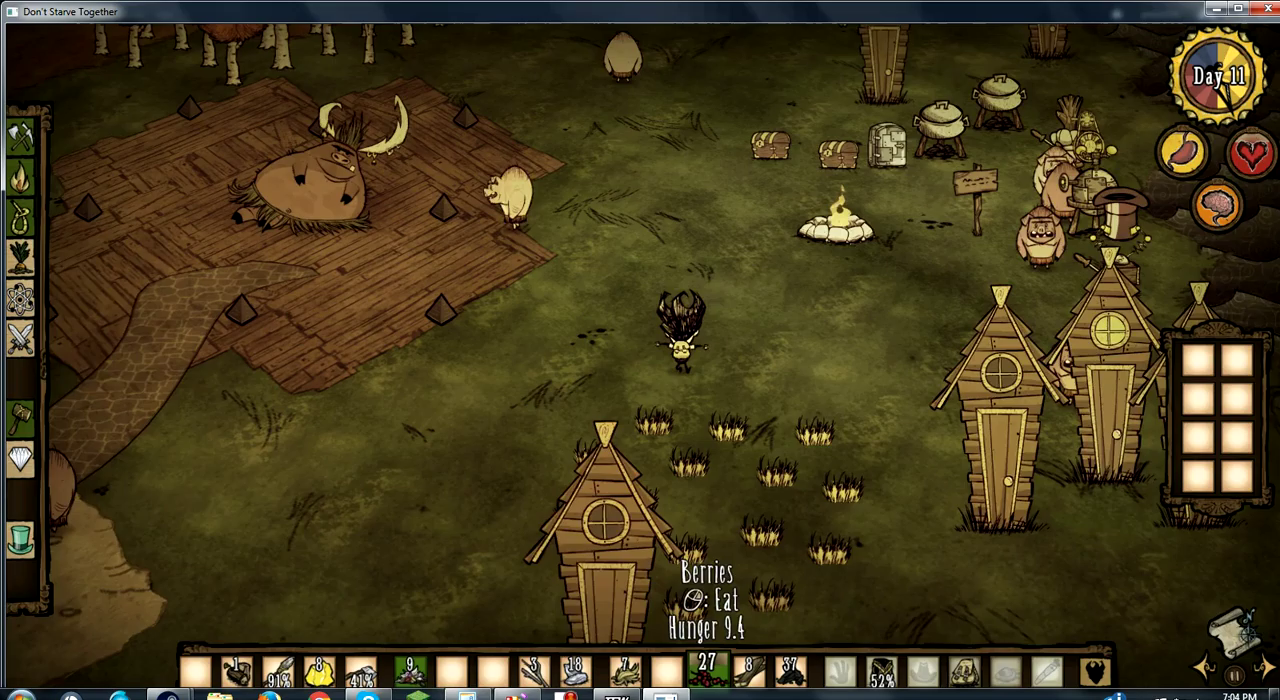
left_click(707, 665)
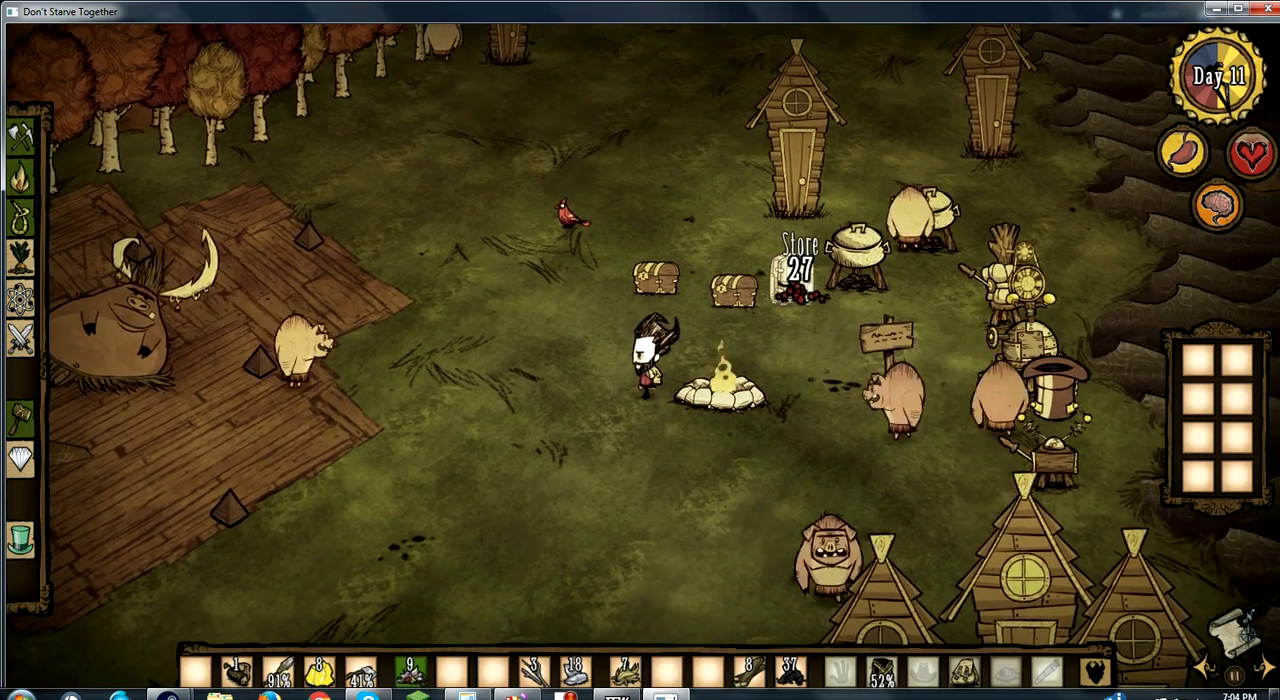
left_click(795, 280)
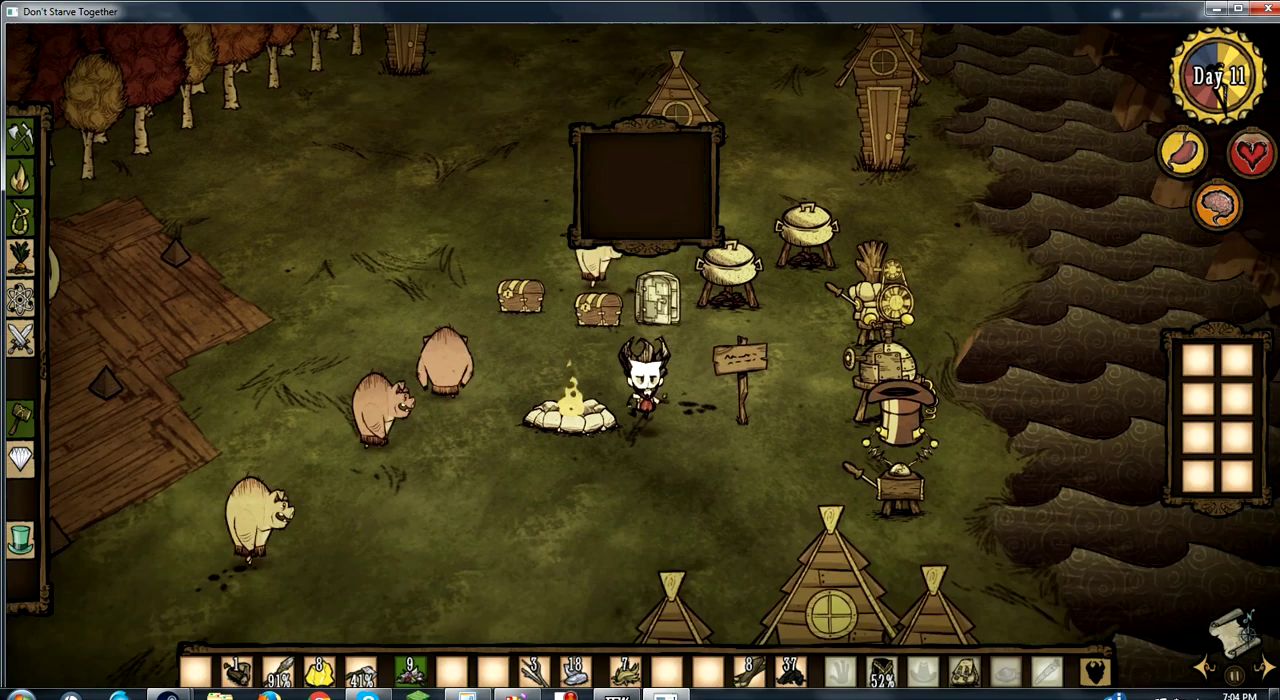
key("s")
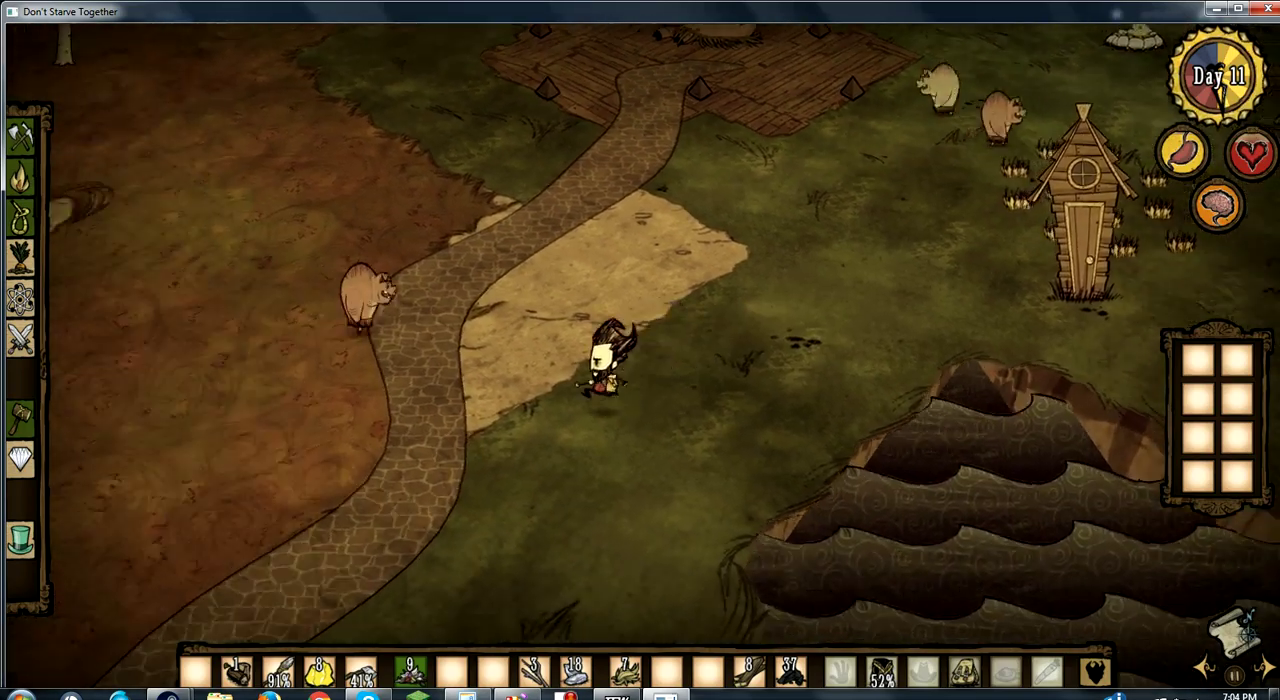
key("a")
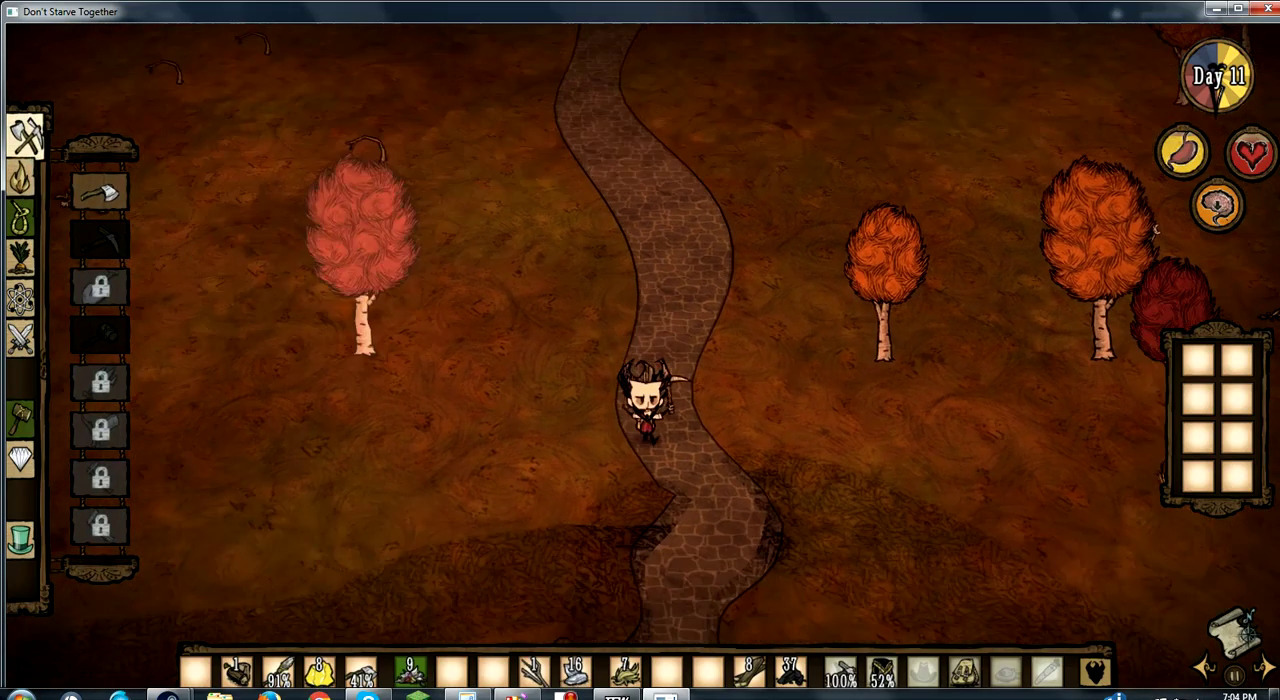
Walk south through the birchnut forest and jump into the worm hole.
key("s")
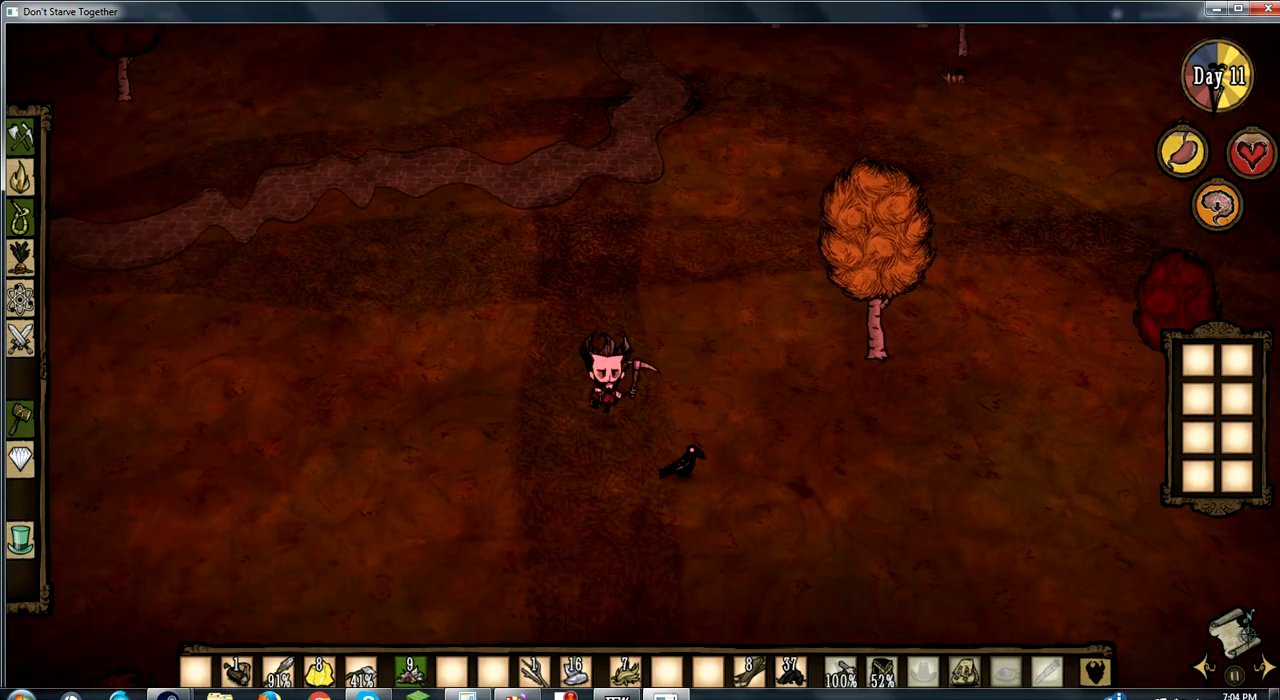
key("s")
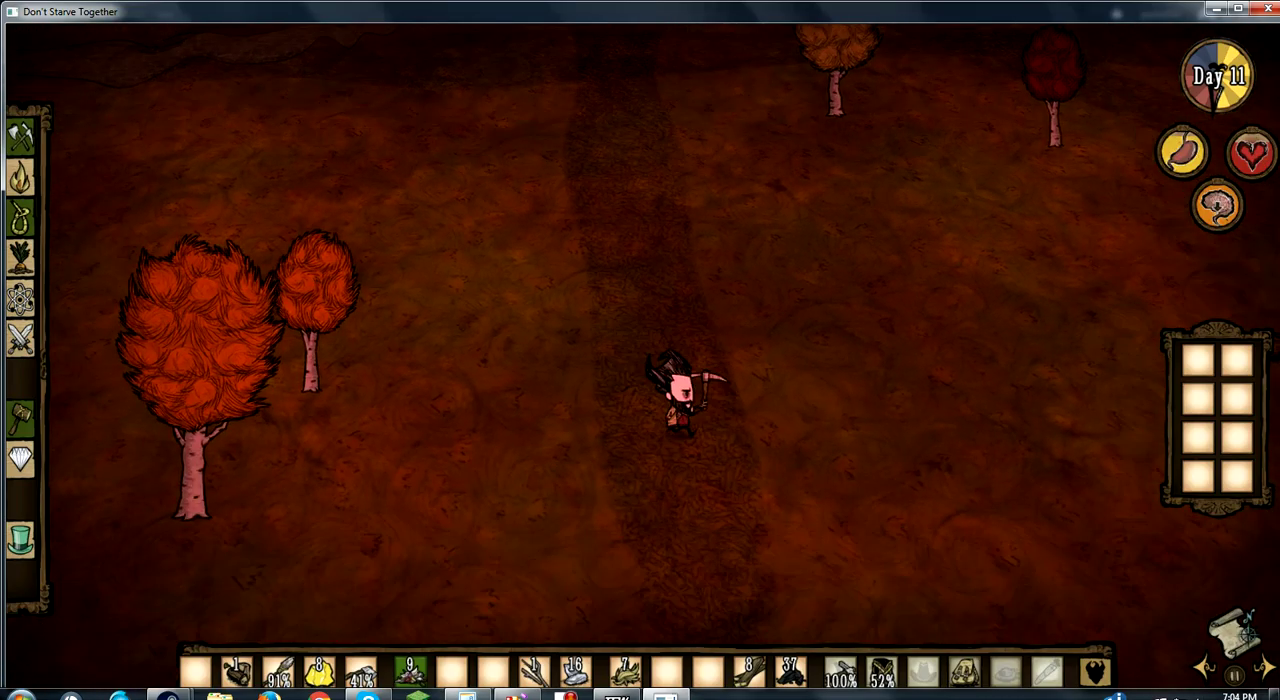
key("e")
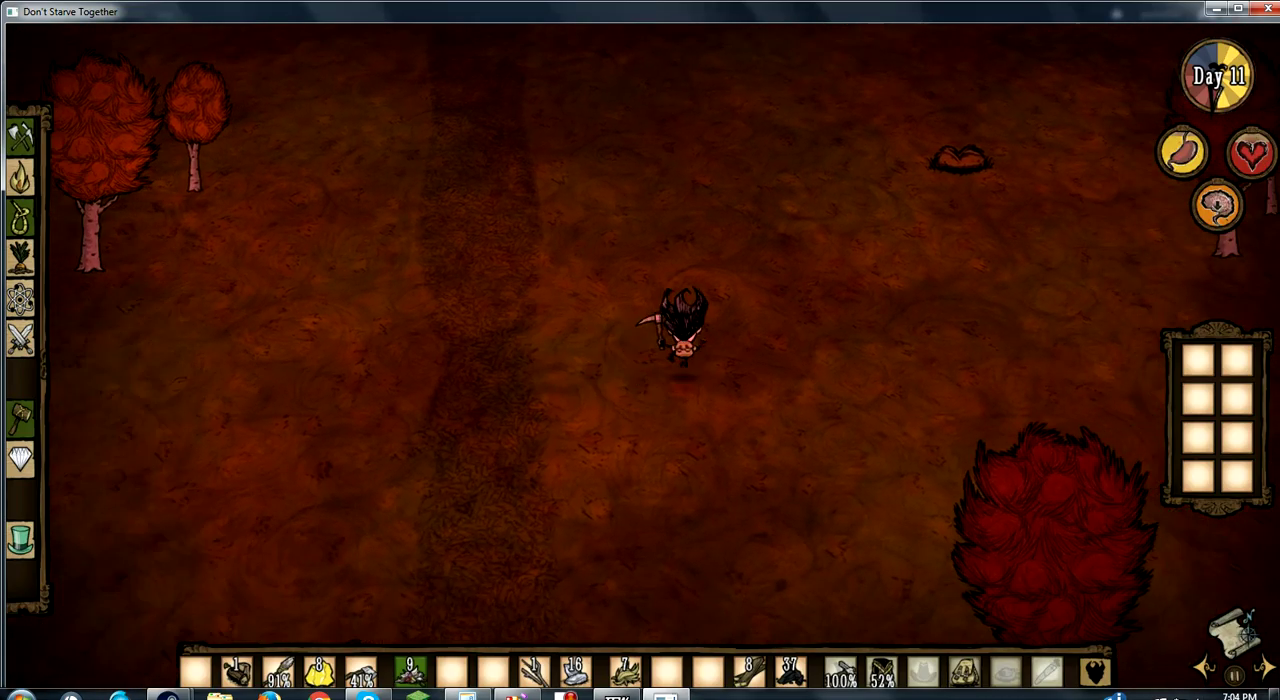
key("w")
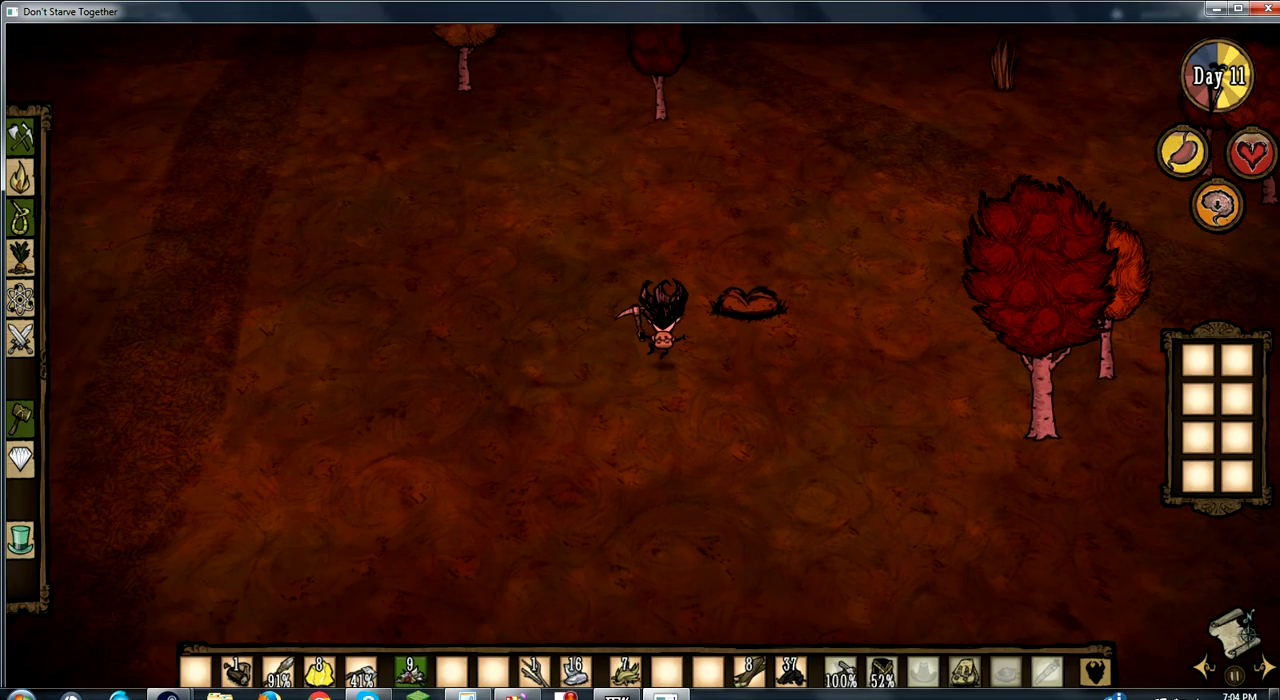
key("space")
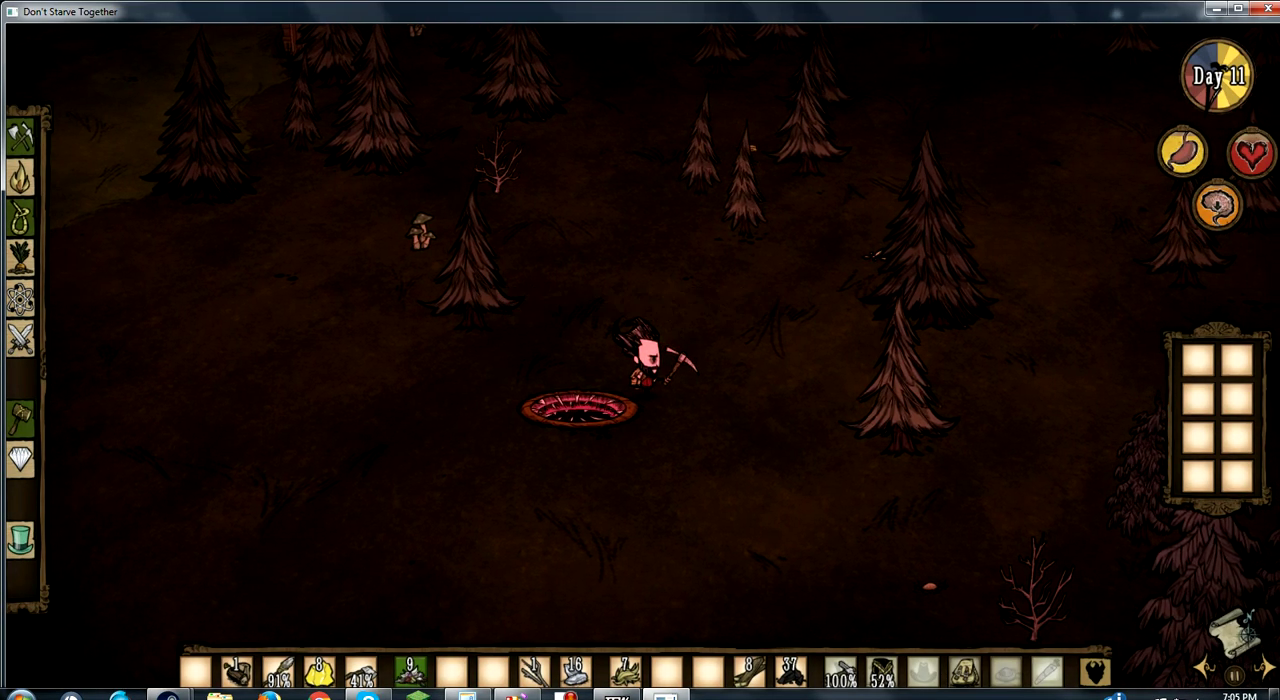
Walk left from the worm hole, checking the world map and torch recipe briefly.
key("a")
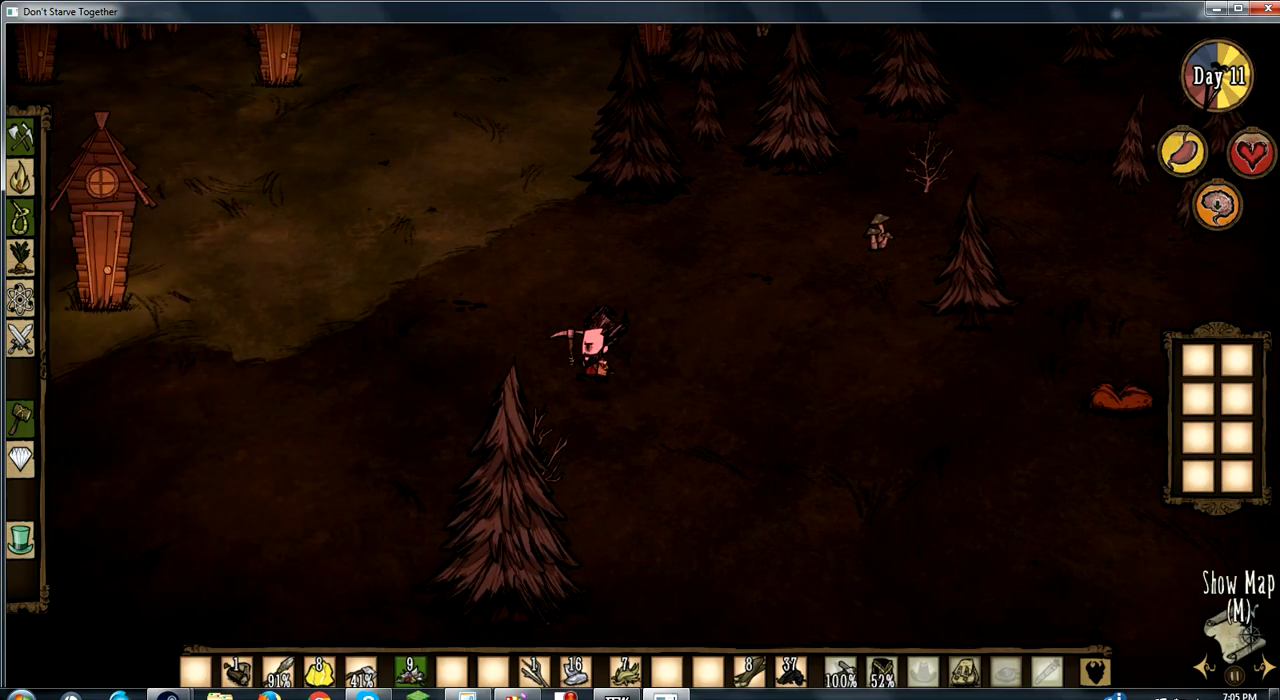
left_click(1235, 632)
key("Tab")
key("a")
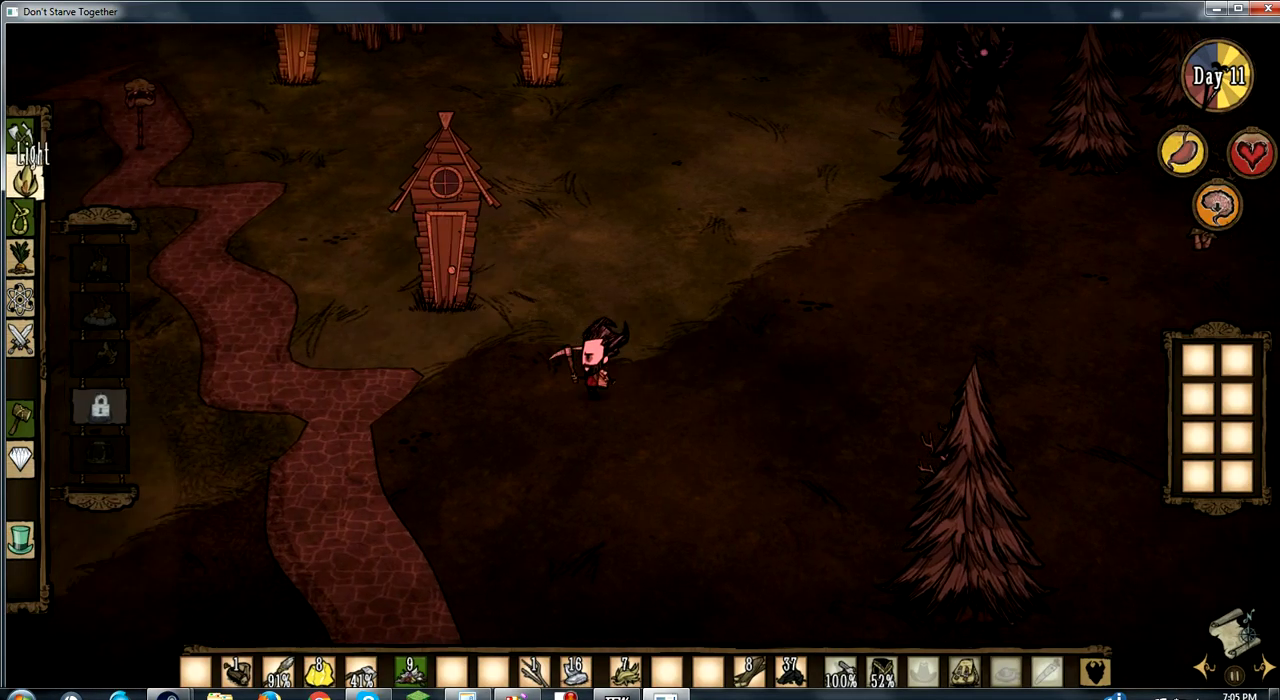
left_click(25, 175)
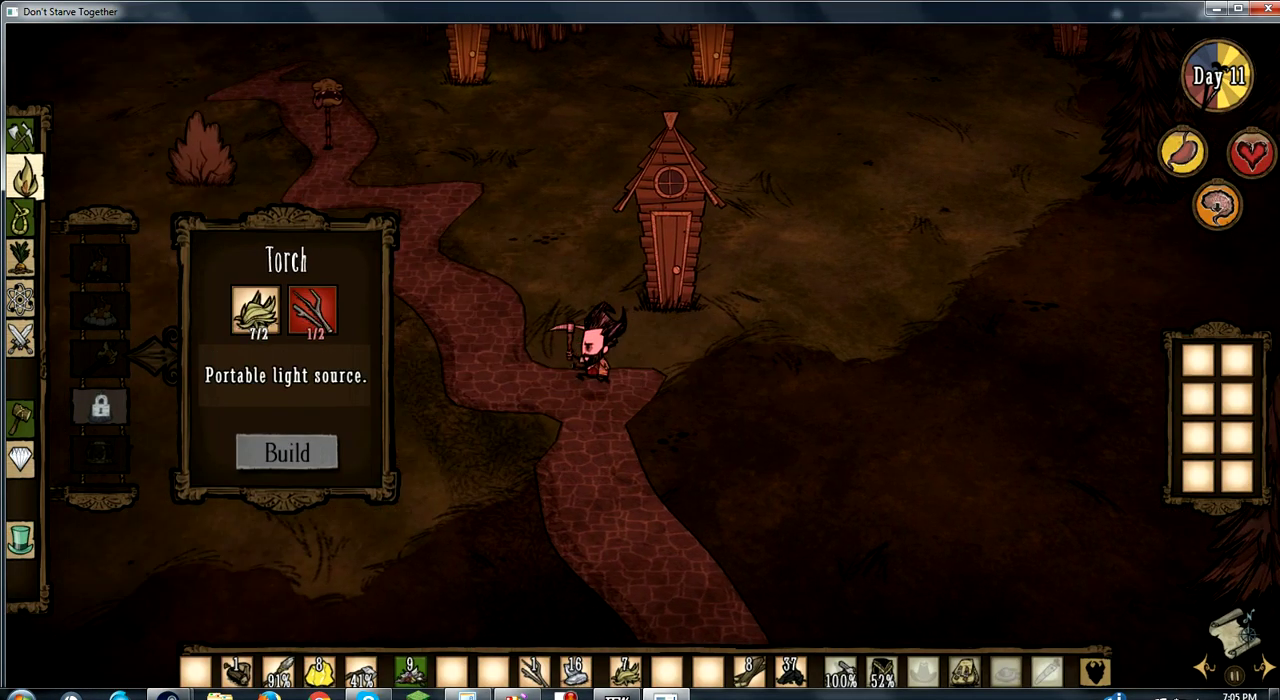
key("Escape")
Walk down-left past the pig house into the evergreen forest toward a sapling.
key("a")
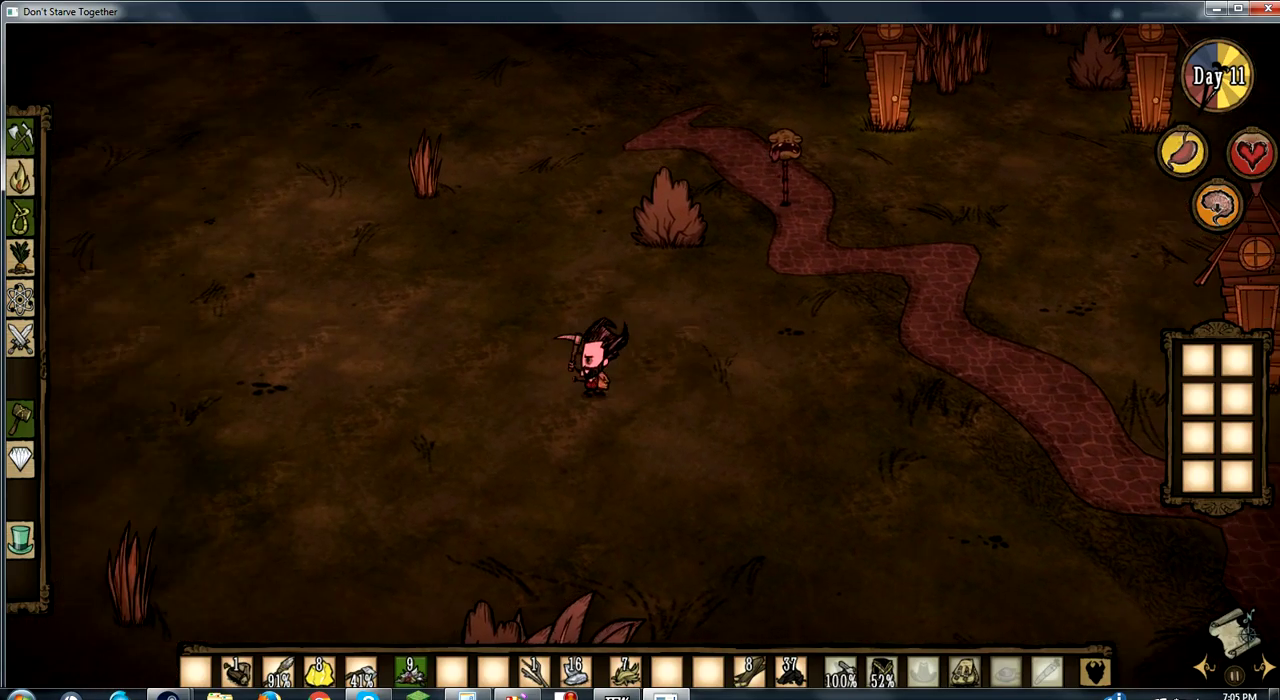
key("s")
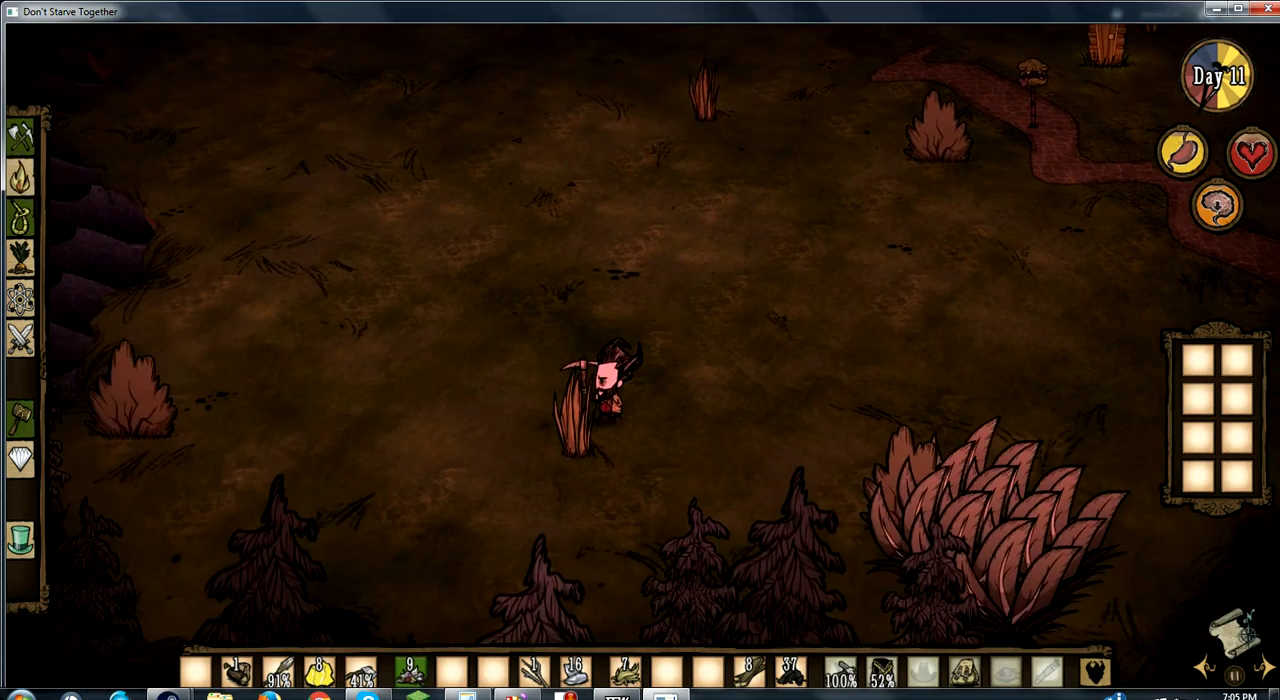
key("s")
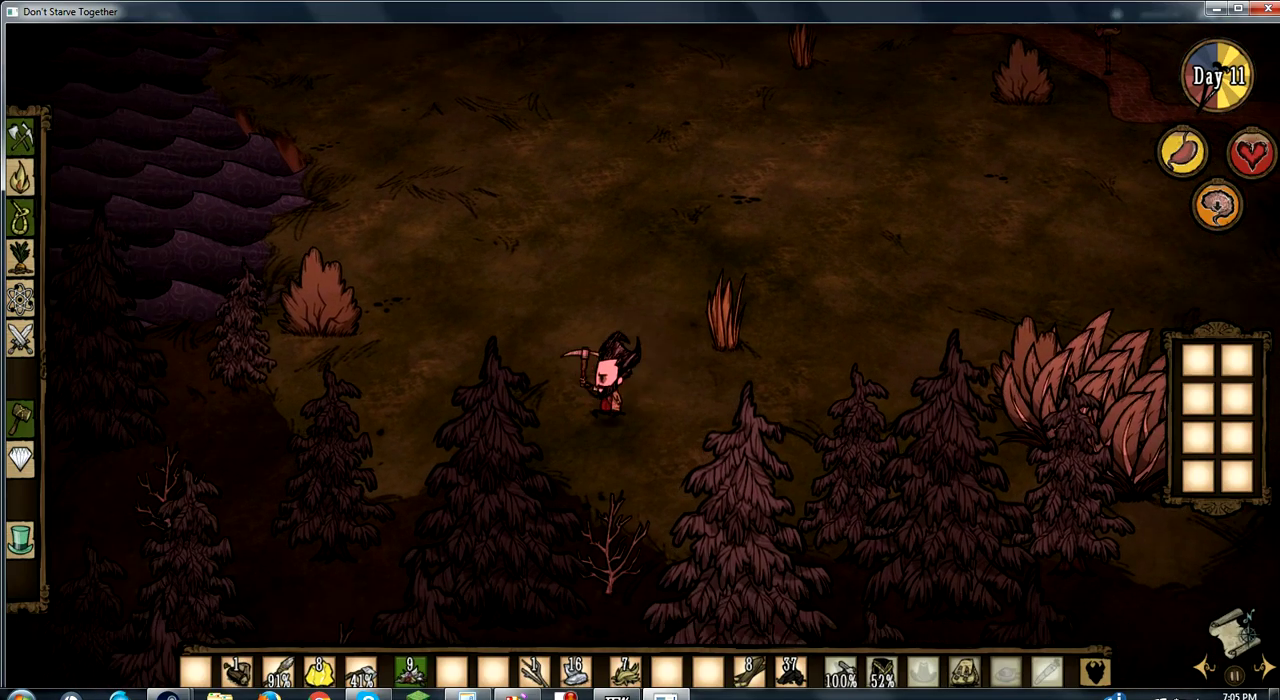
key("s")
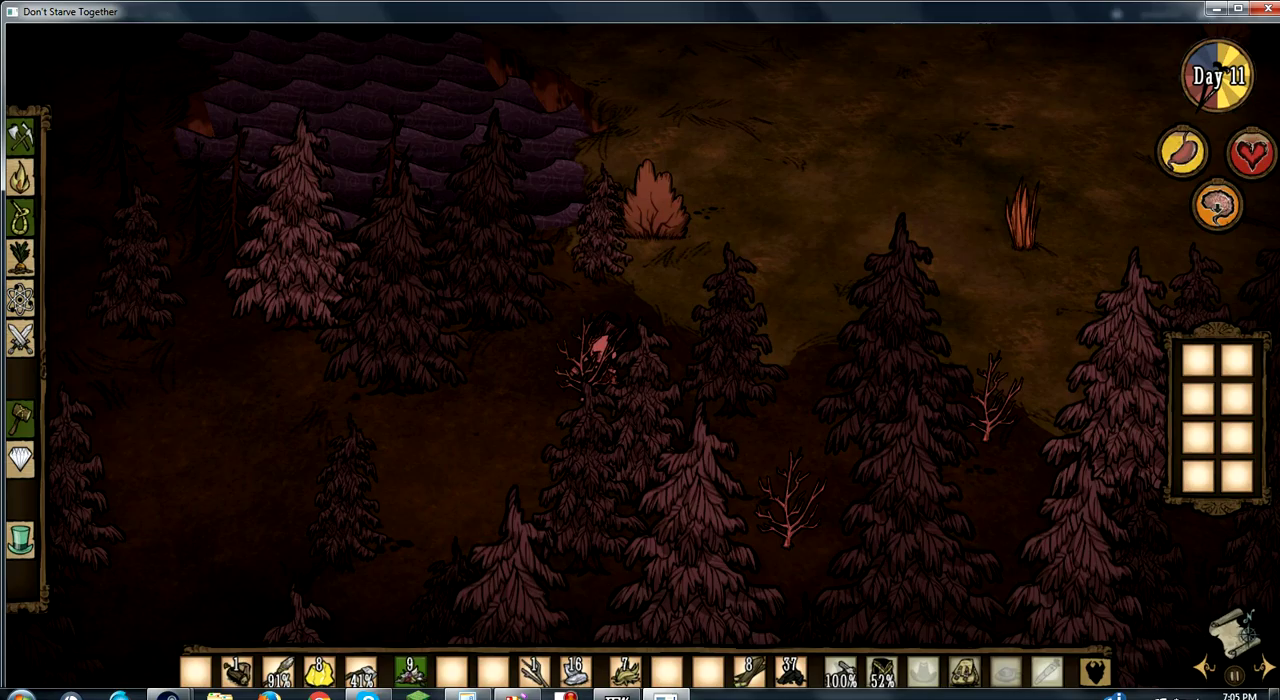
key("s")
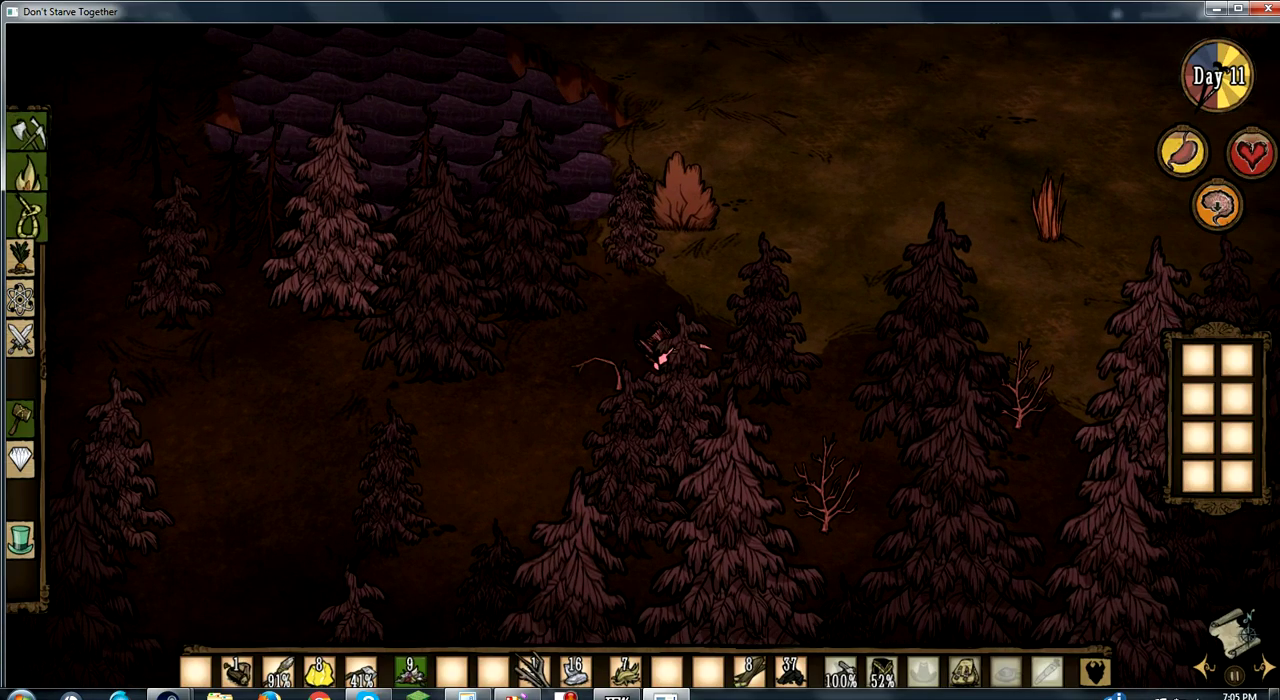
left_click(632, 362)
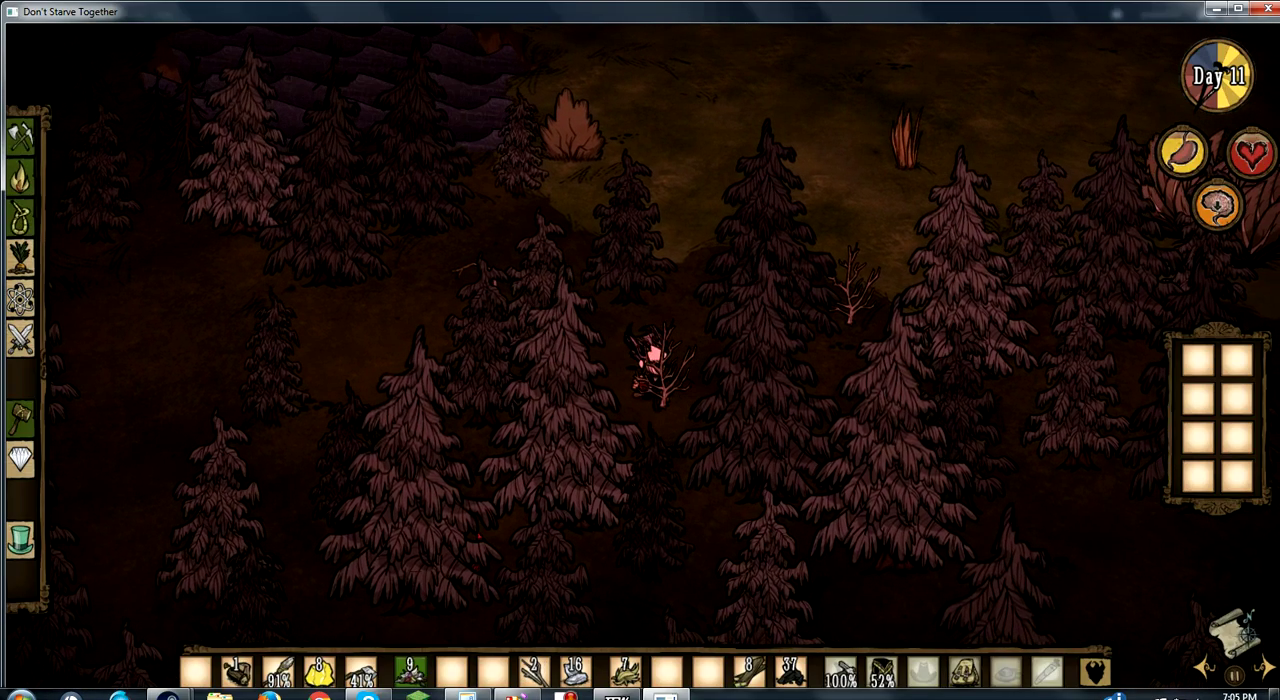
Head up-left through the burnt forest, glancing at Tools recipes, onto the rocky ground.
key("w")
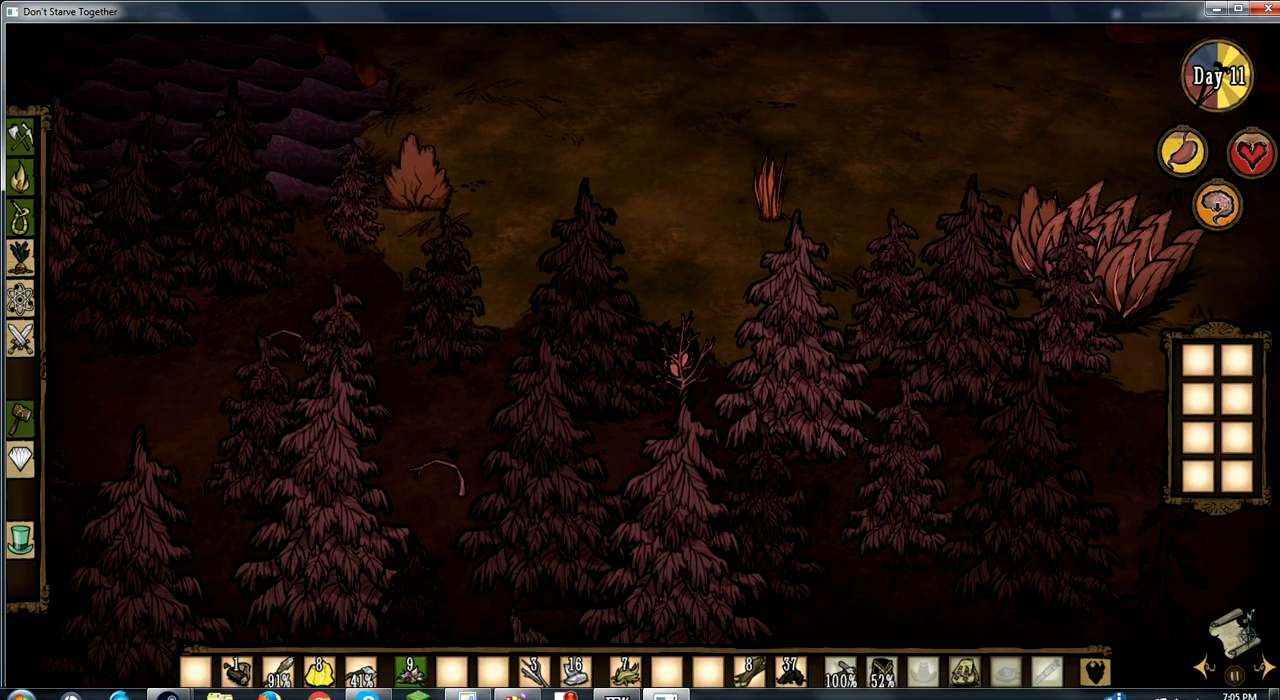
key("w")
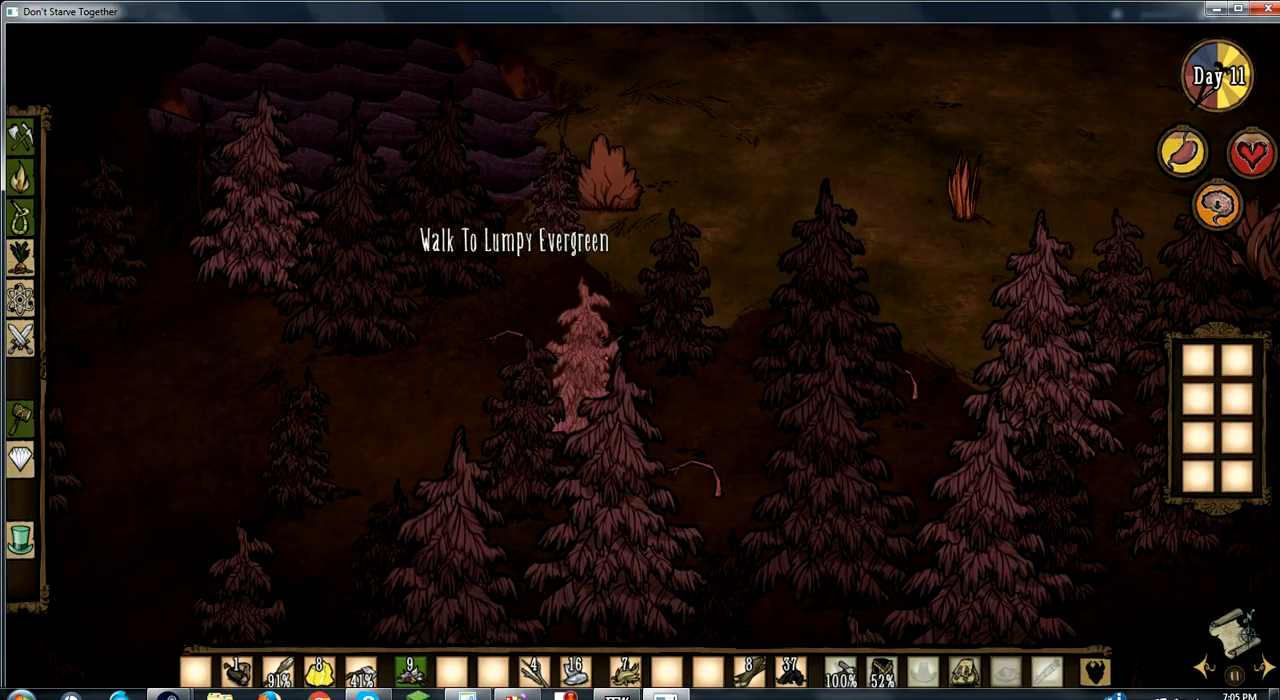
key("w")
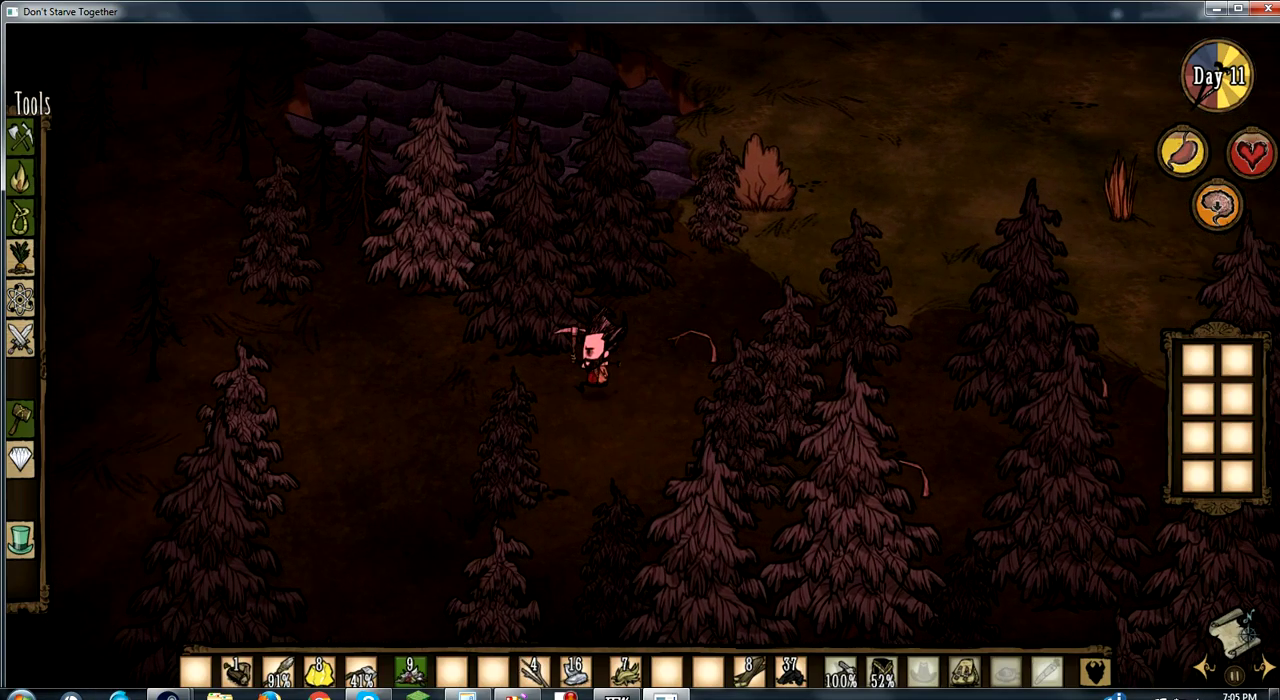
left_click(22, 135)
key("a")
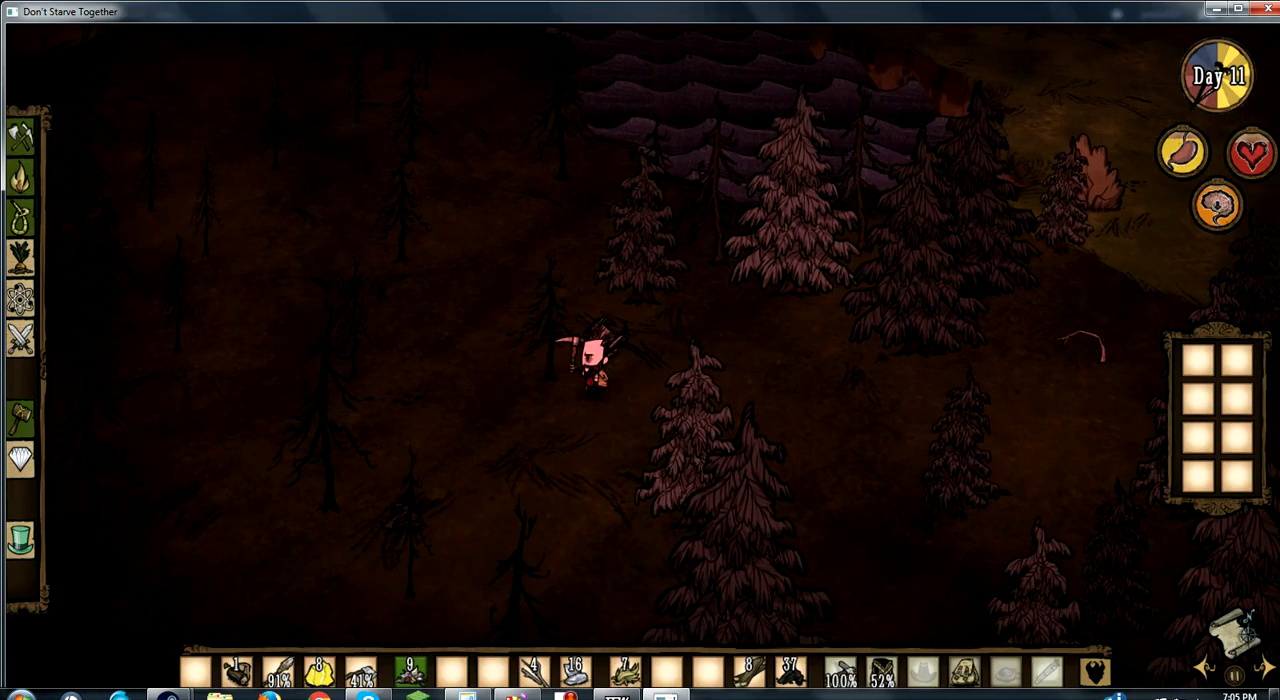
key("a")
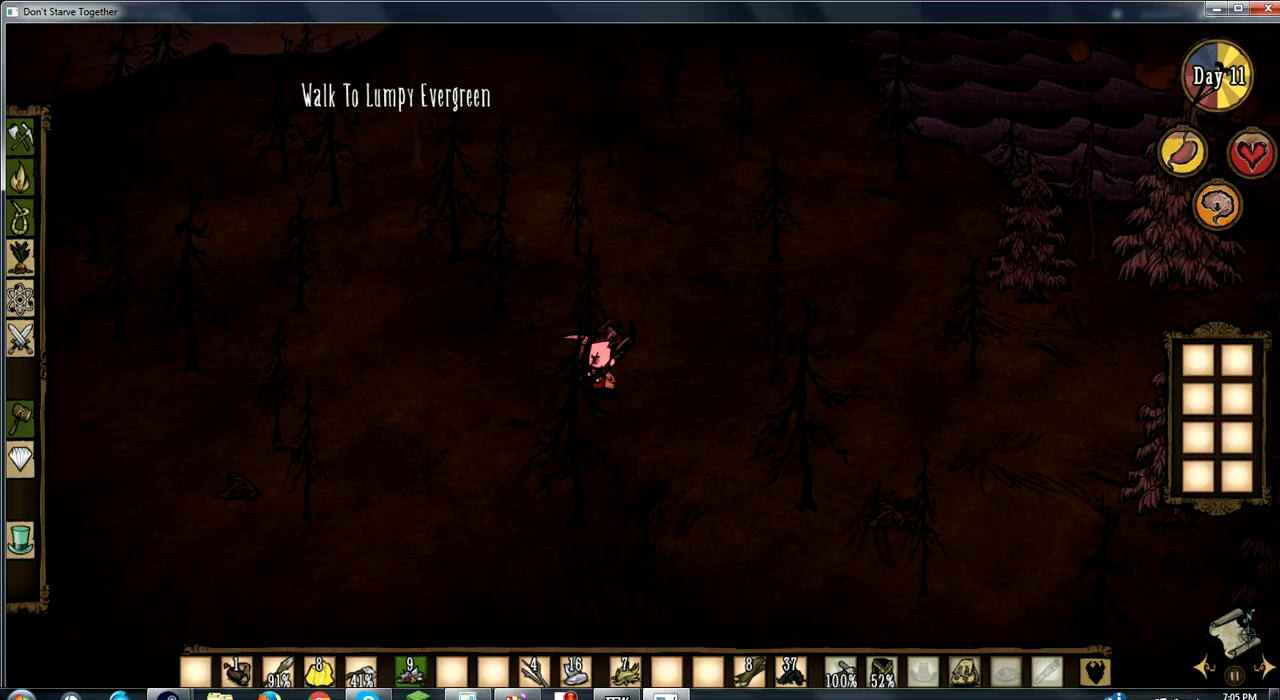
key("a")
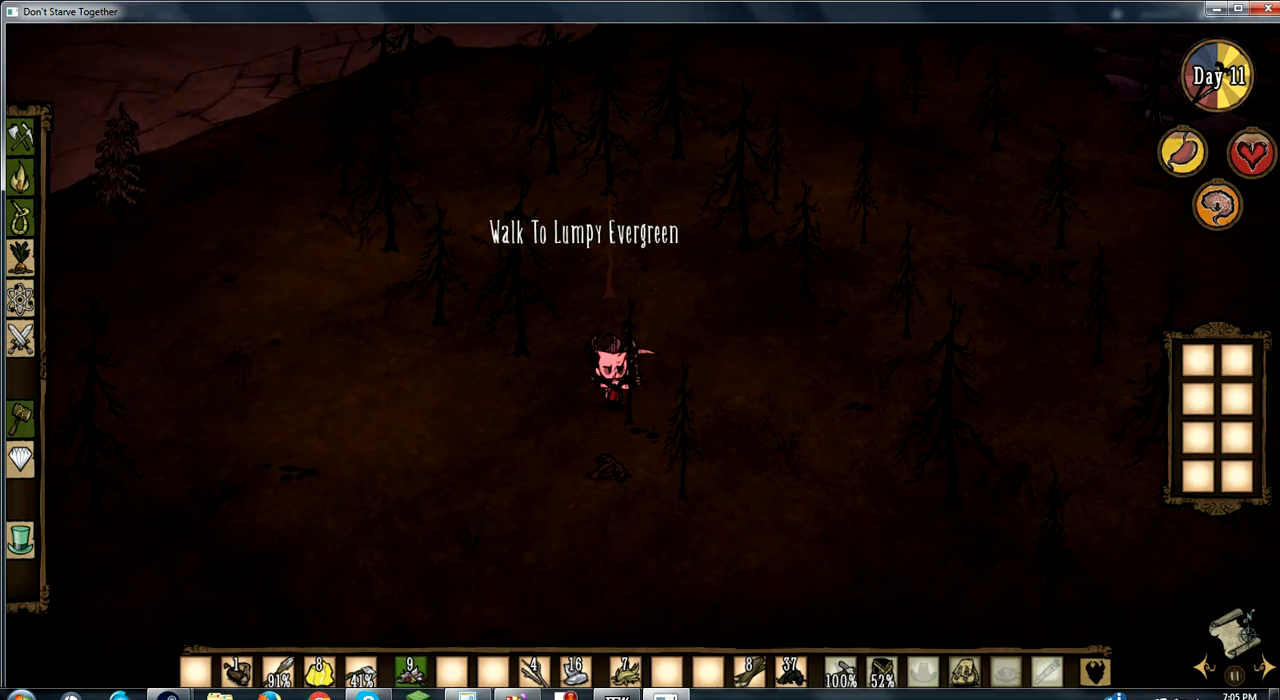
key("w")
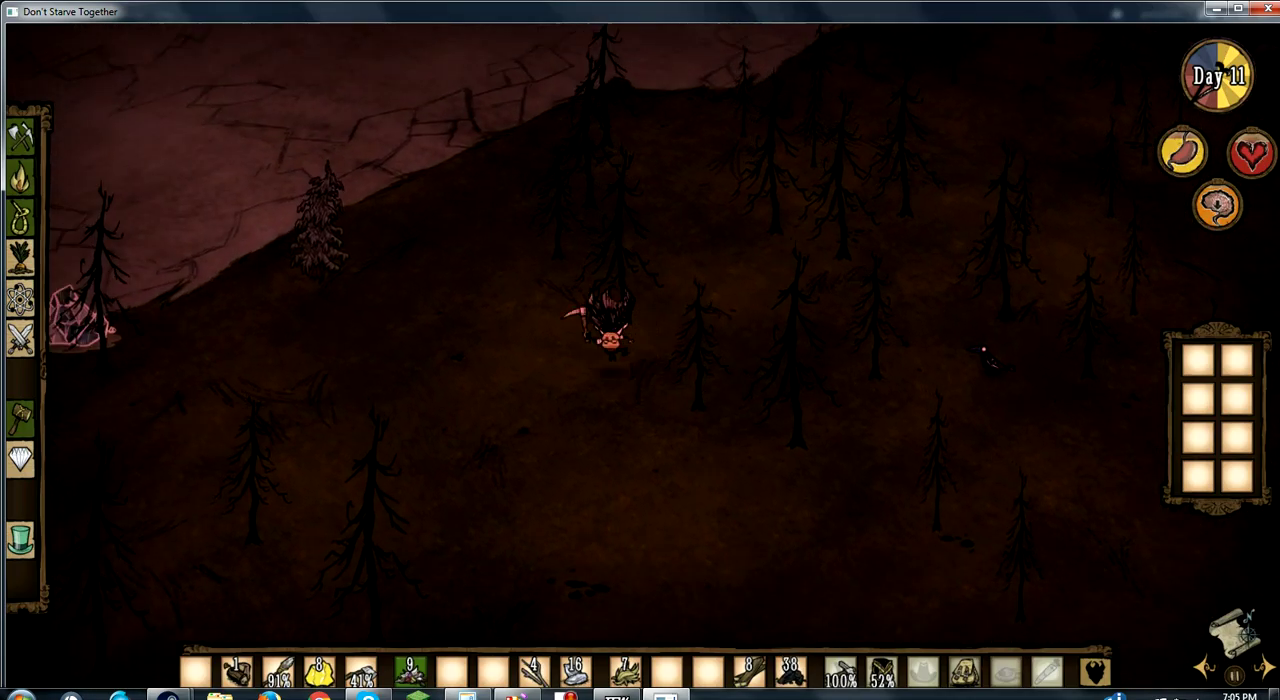
key("w")
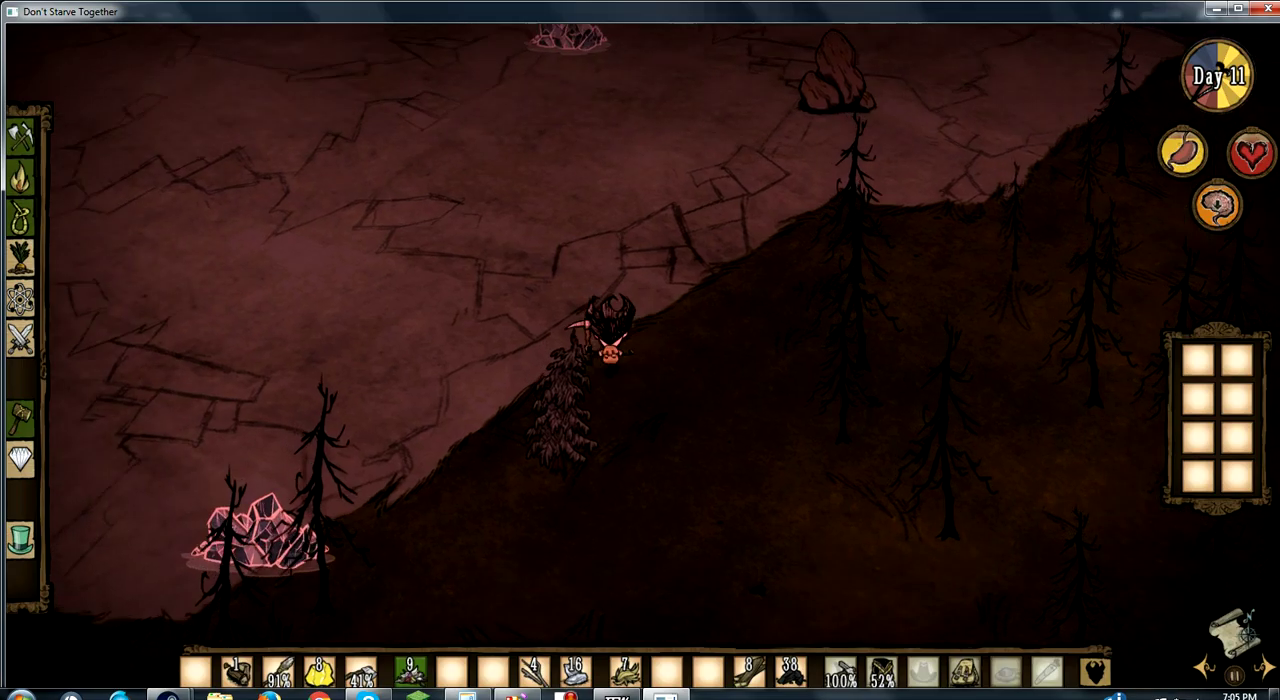
Cross the rocky ground past the boulder and crystal piles.
key("w")
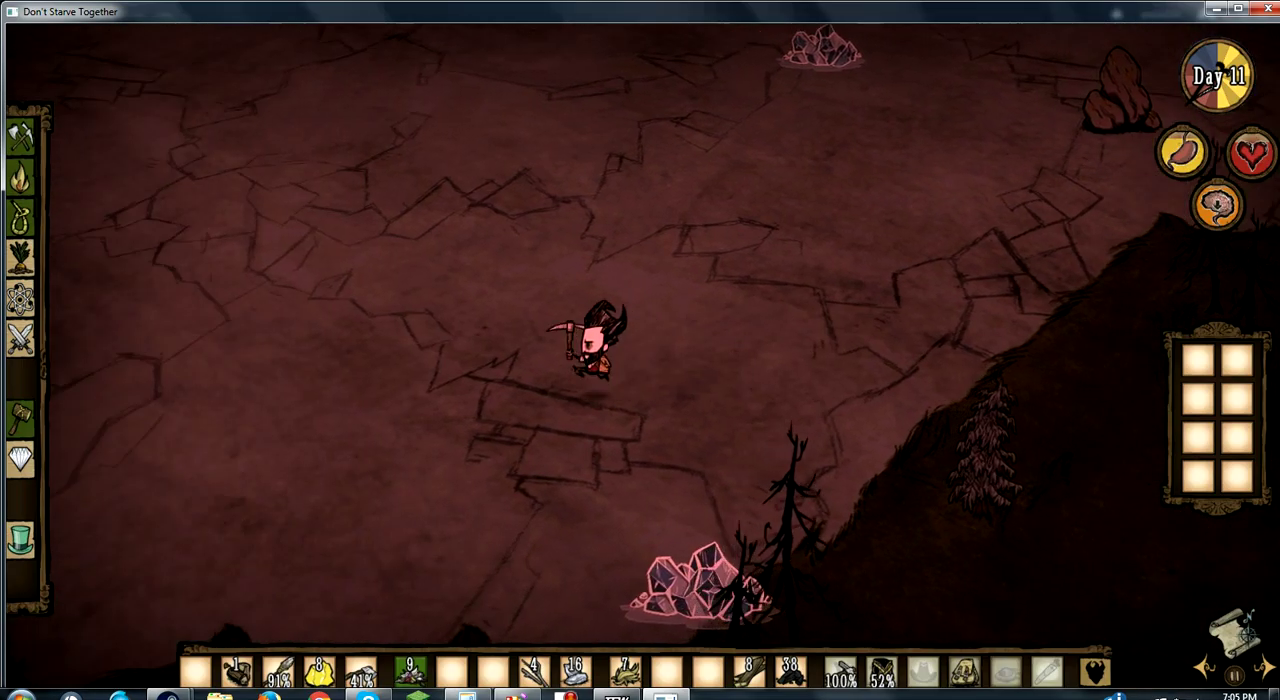
key("w")
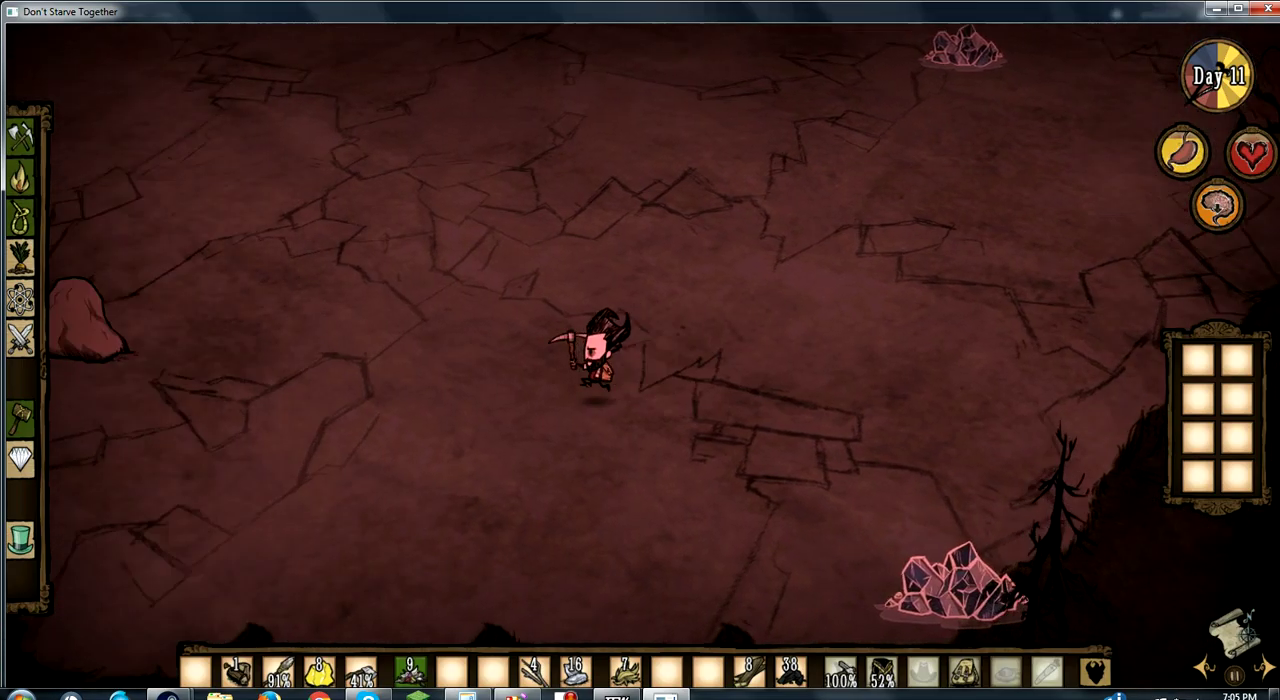
key("w")
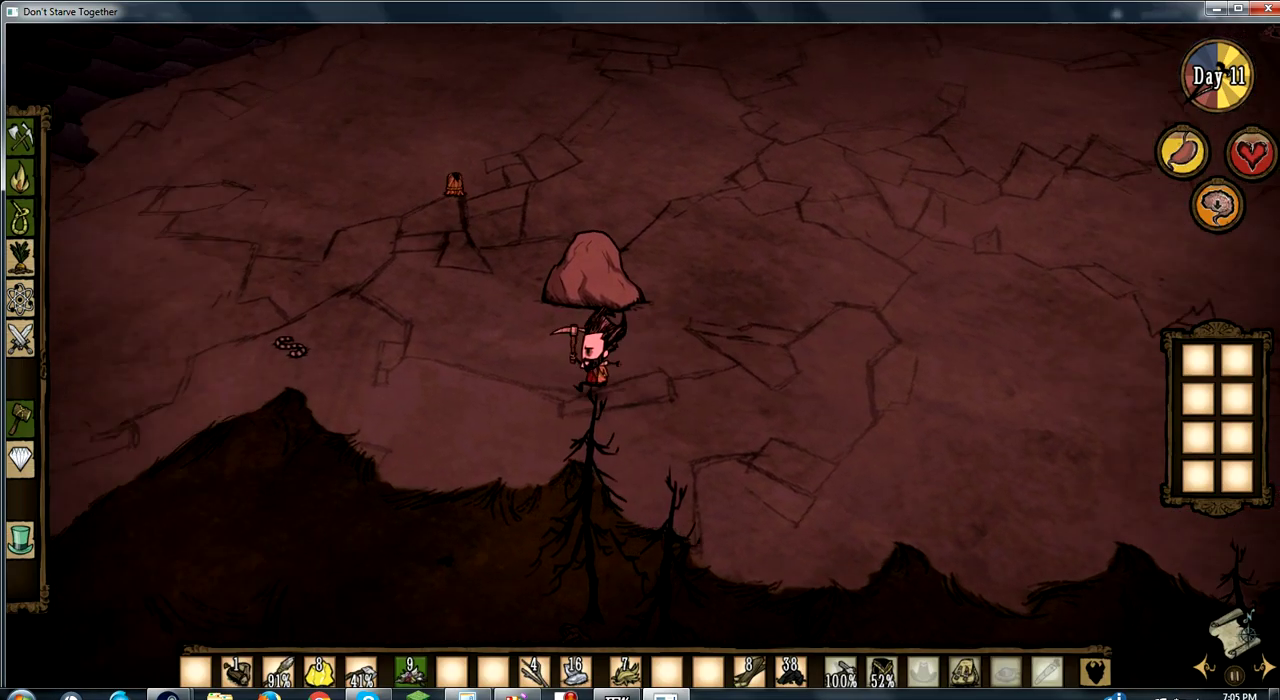
key("a")
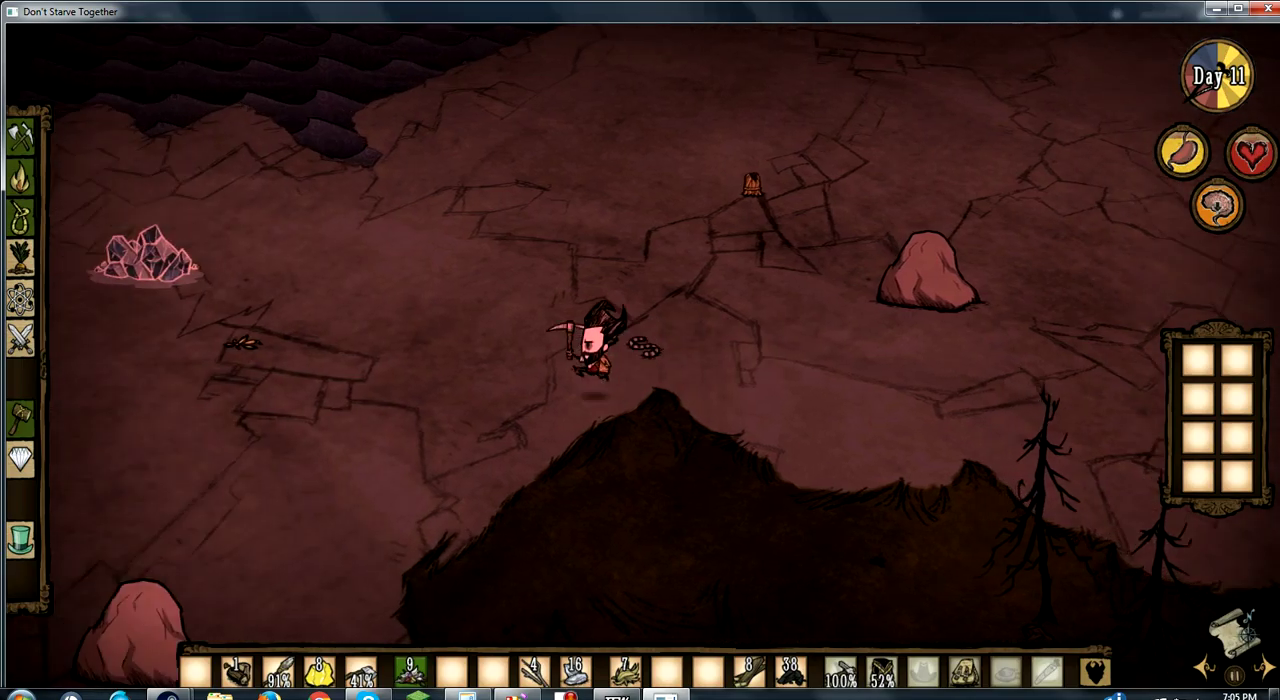
key("w")
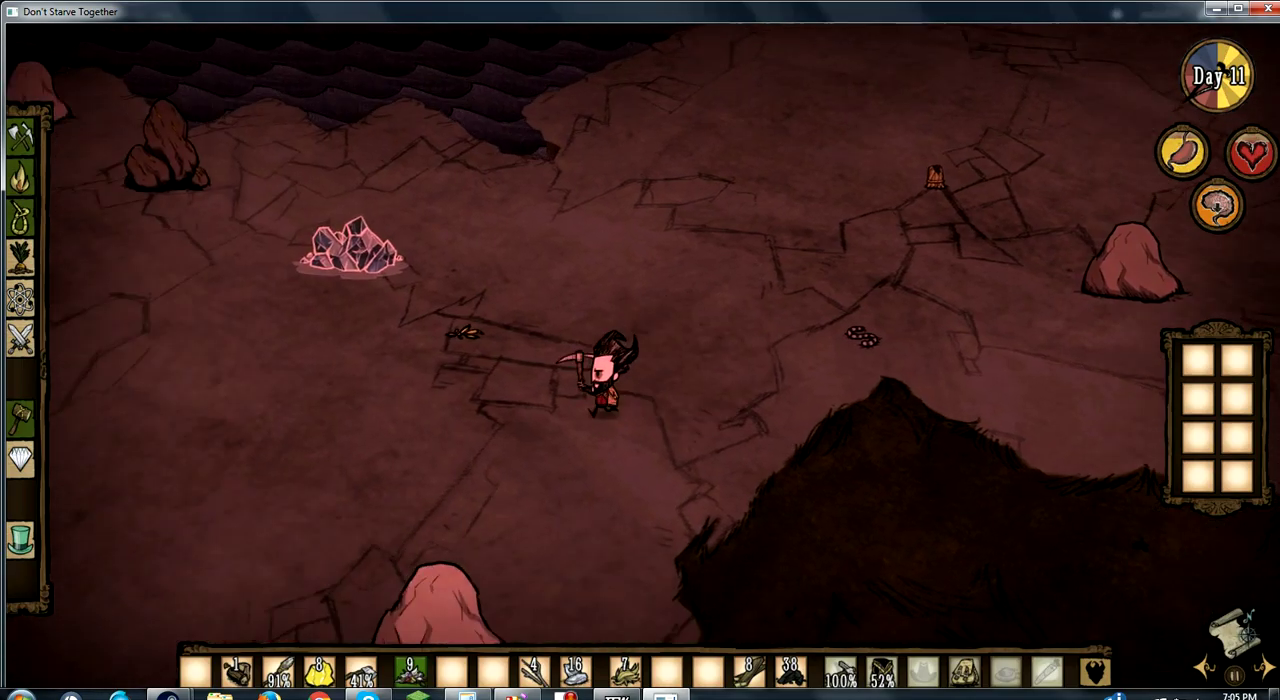
key("w")
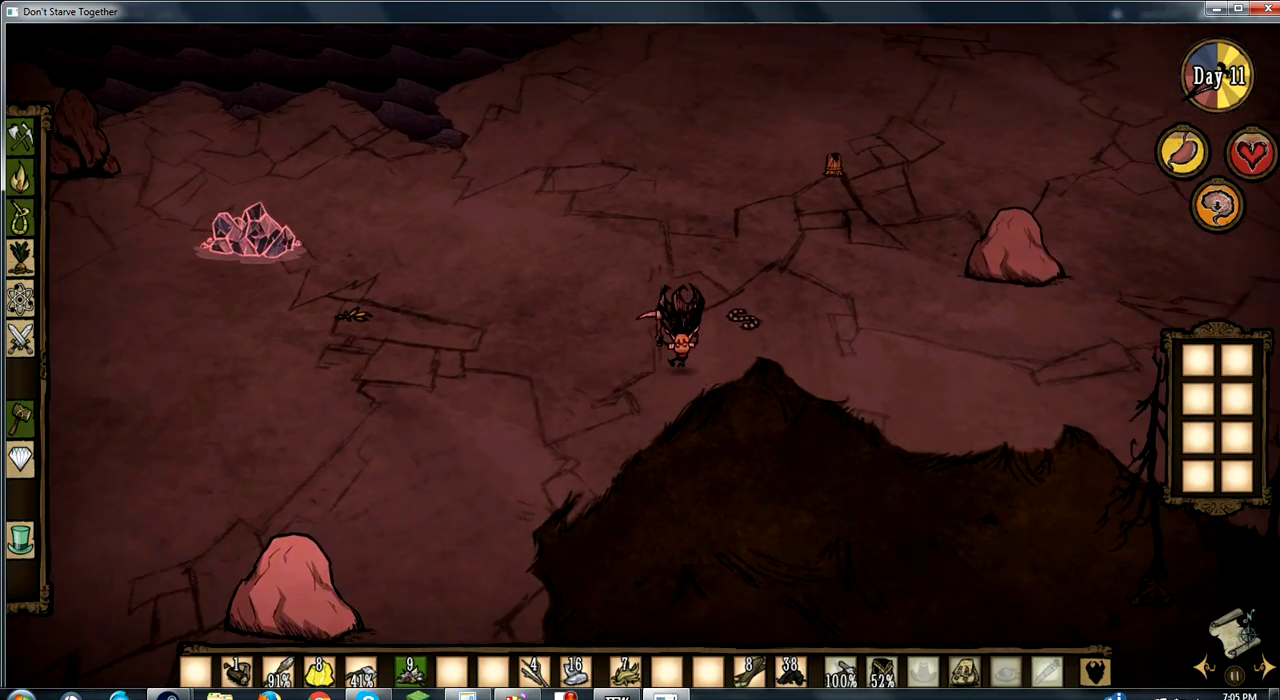
key("w")
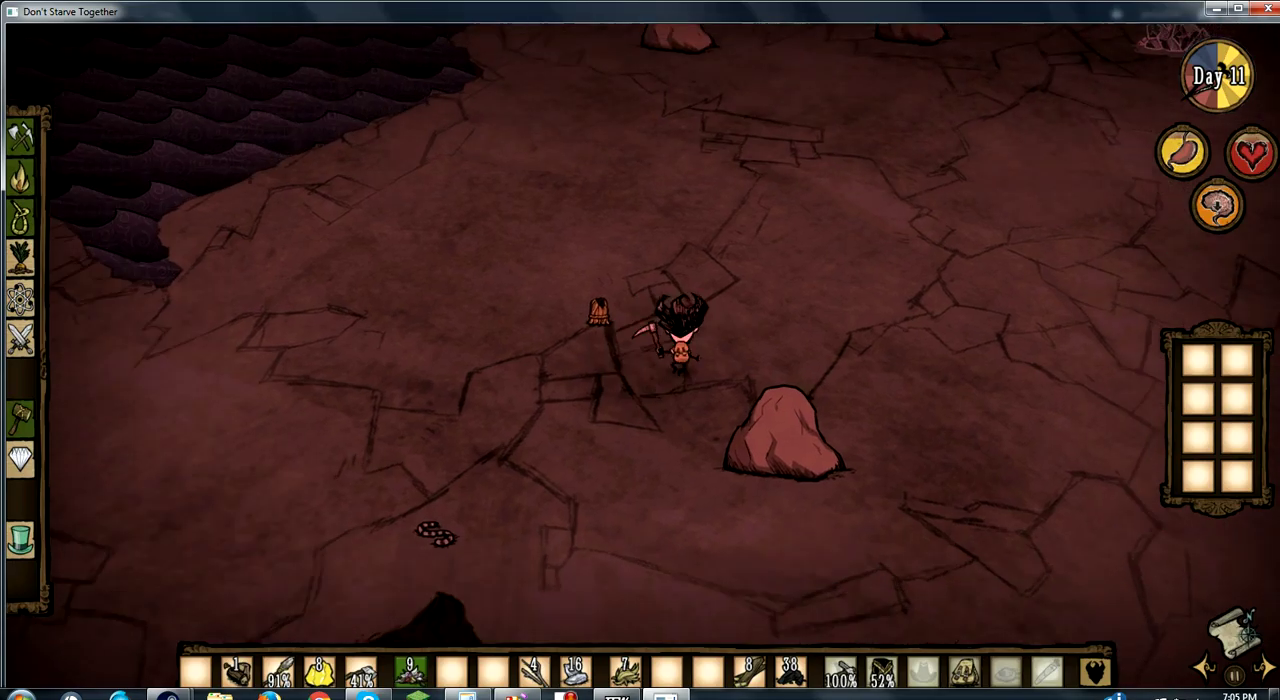
key("w")
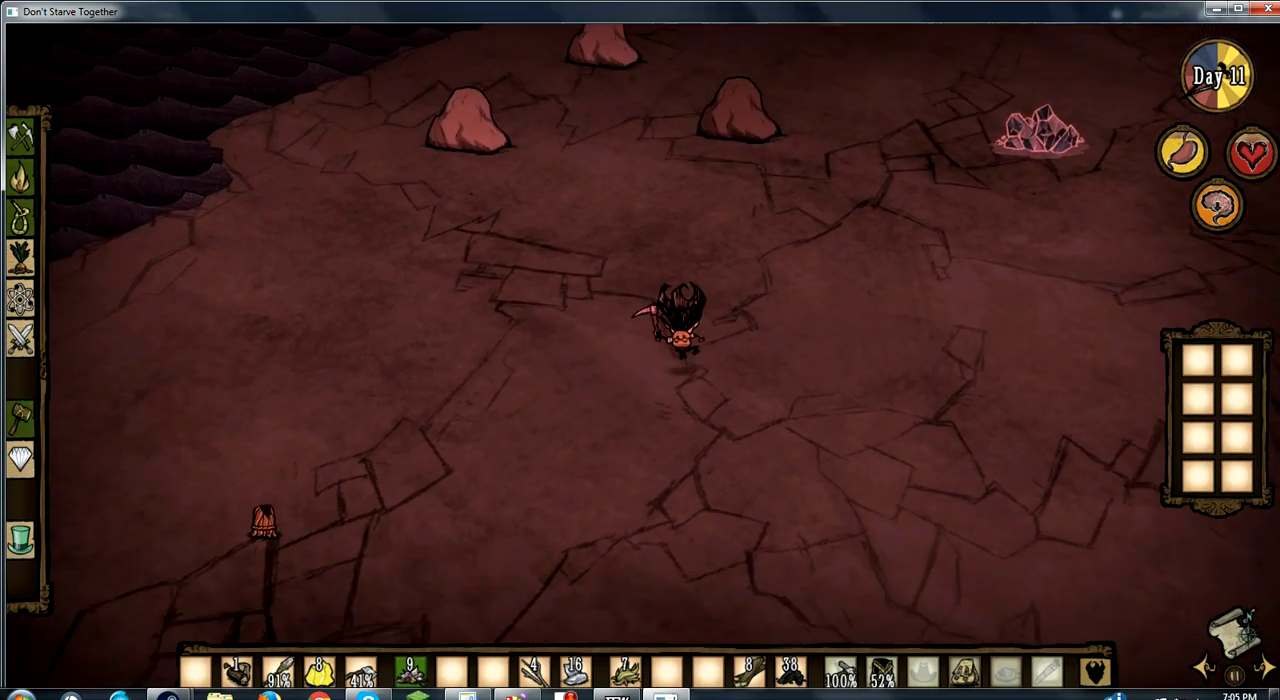
key("w")
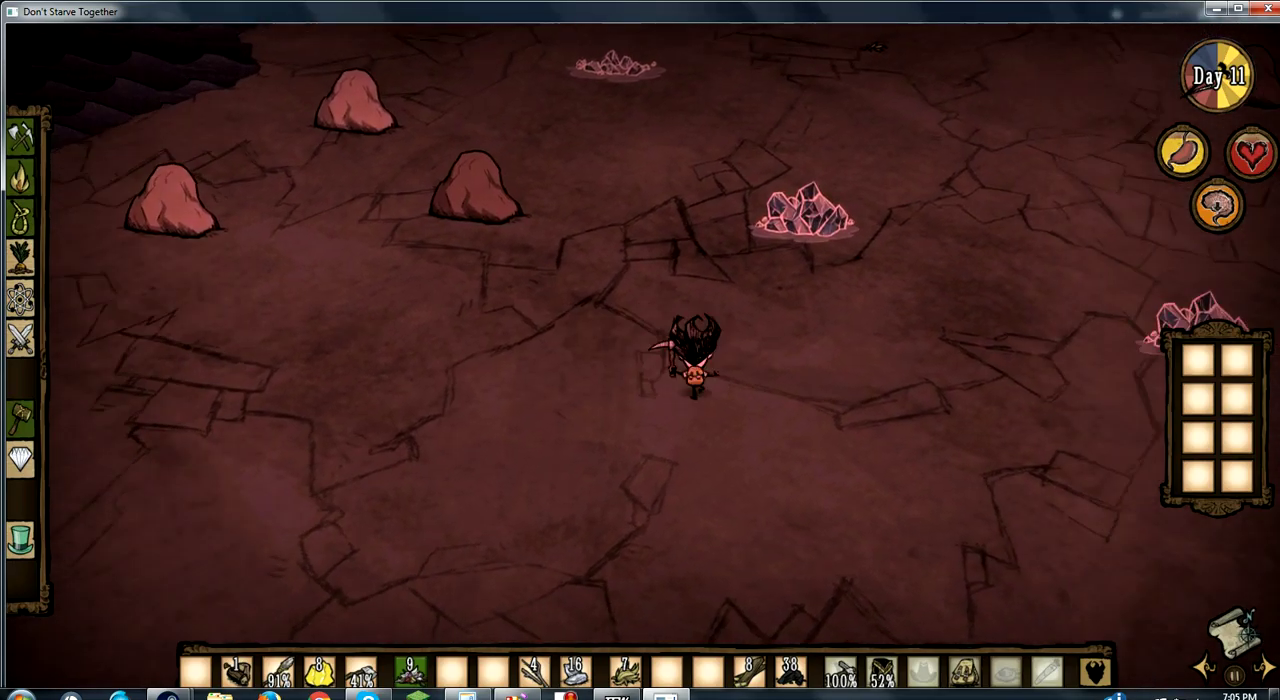
key("w")
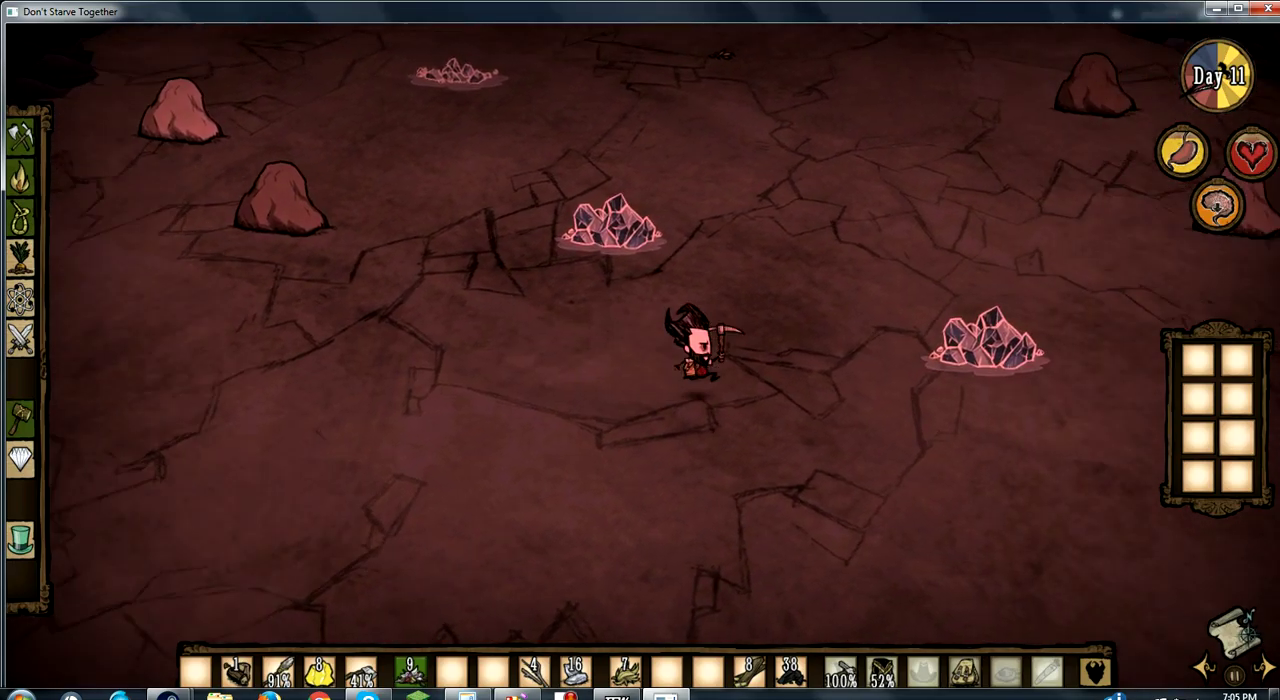
Check location on the world map, then walk back down-right toward the cliff edge.
left_click(1235, 632)
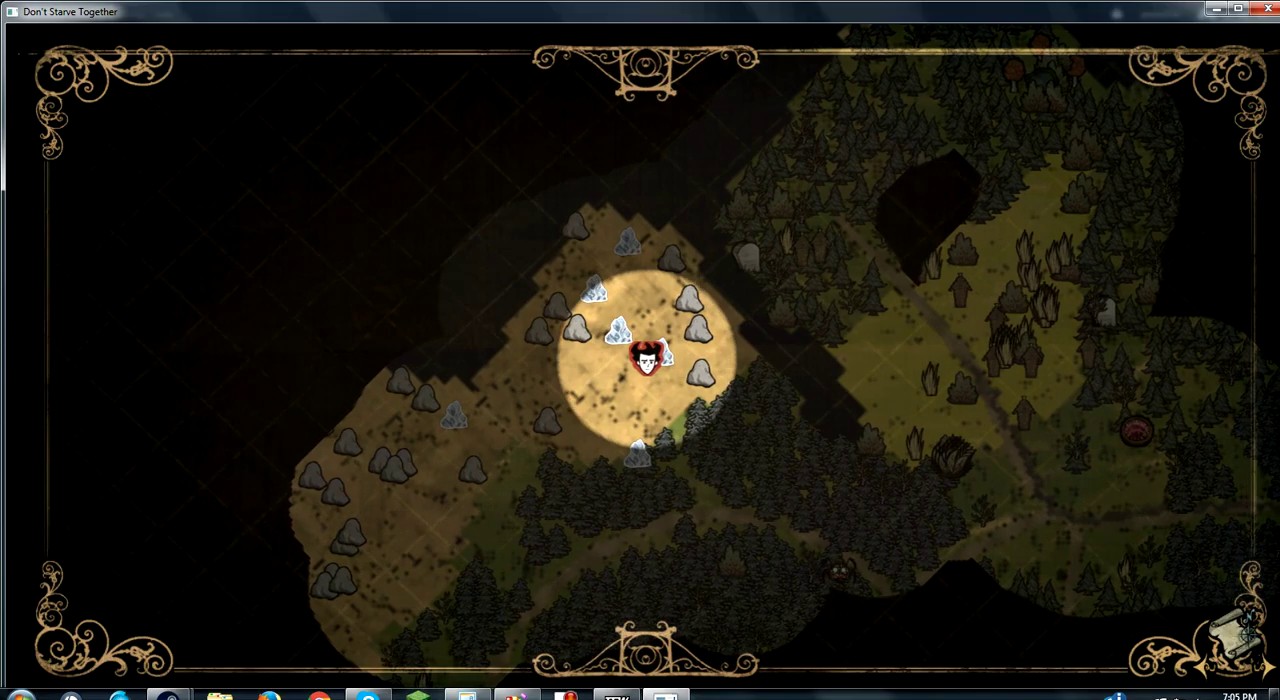
key("m")
key("d")
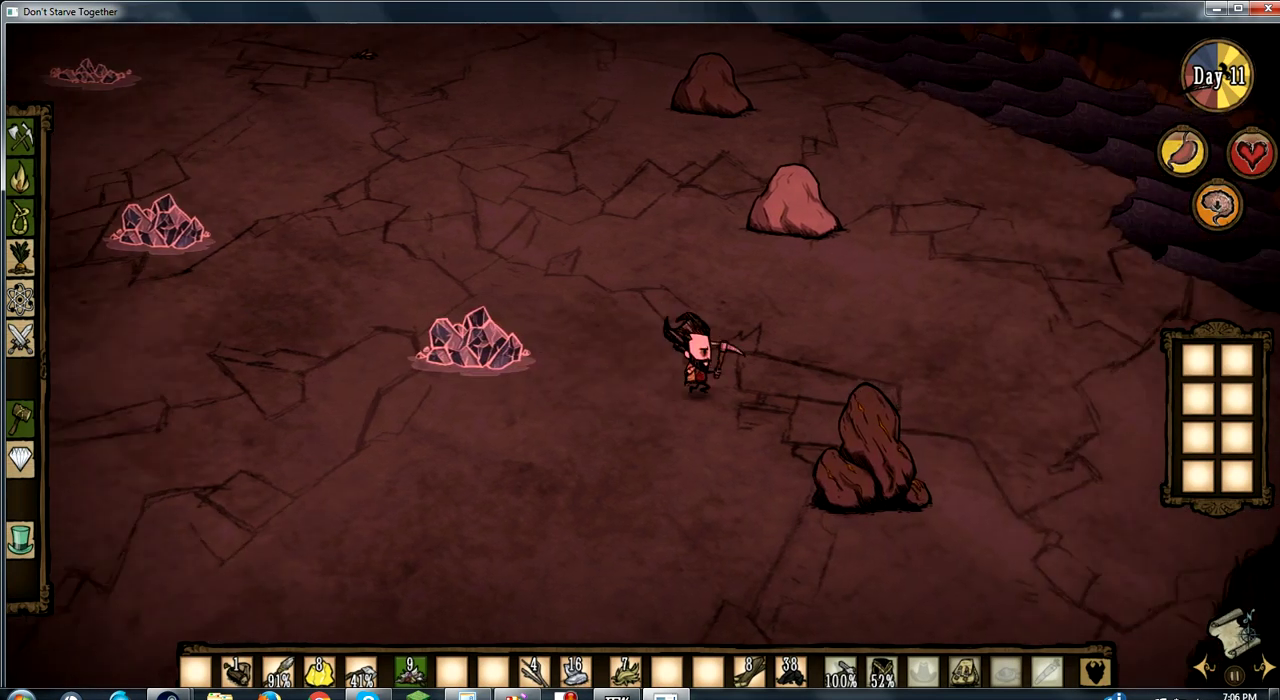
key("s")
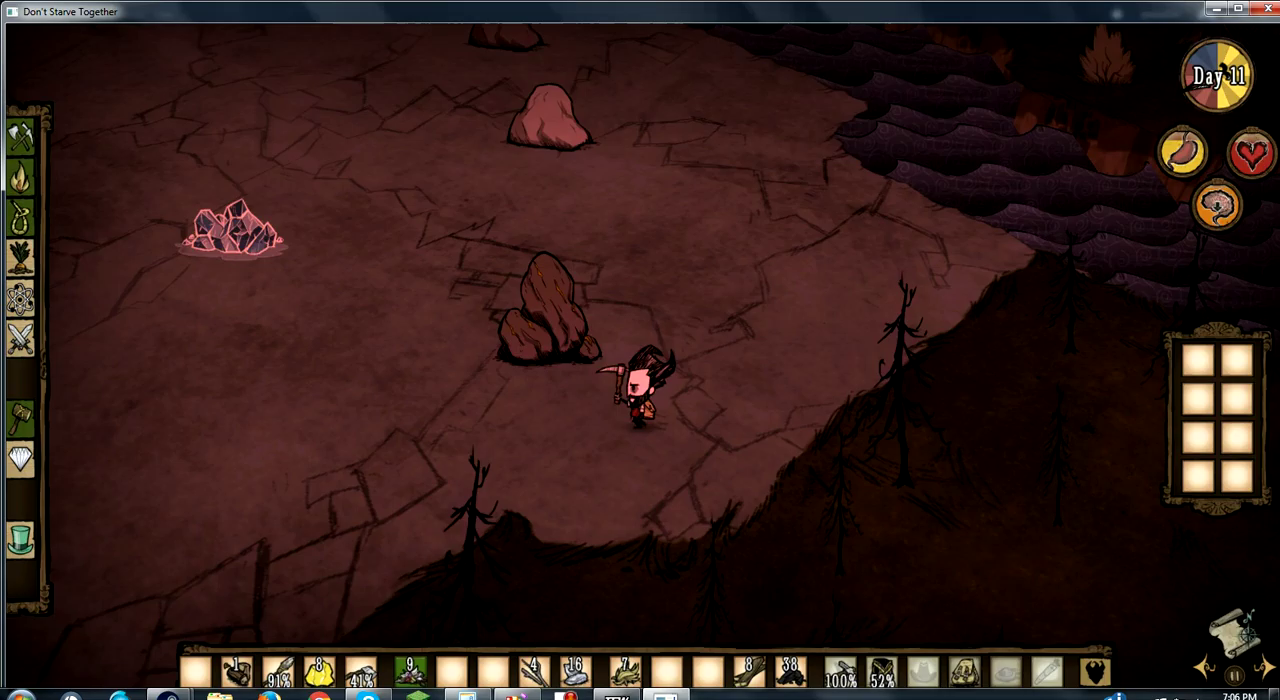
Walk along the cliff edge past the flint pile and bring up the Light recipes.
key("s")
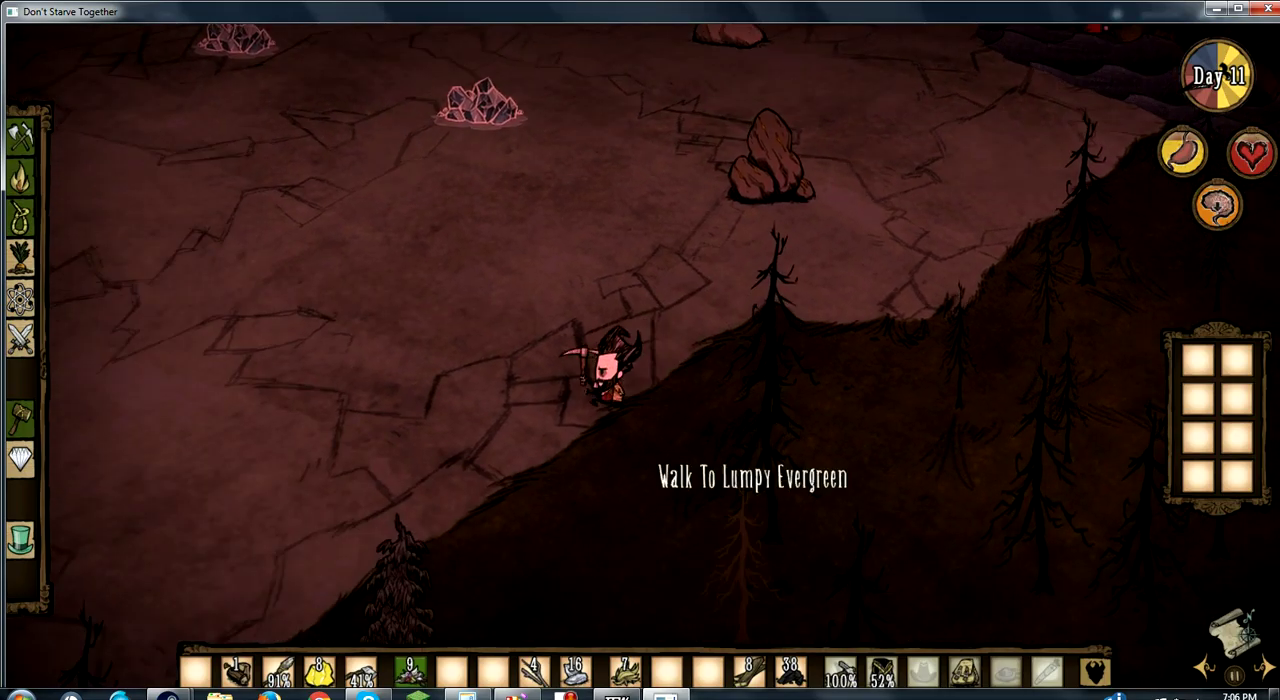
key("s")
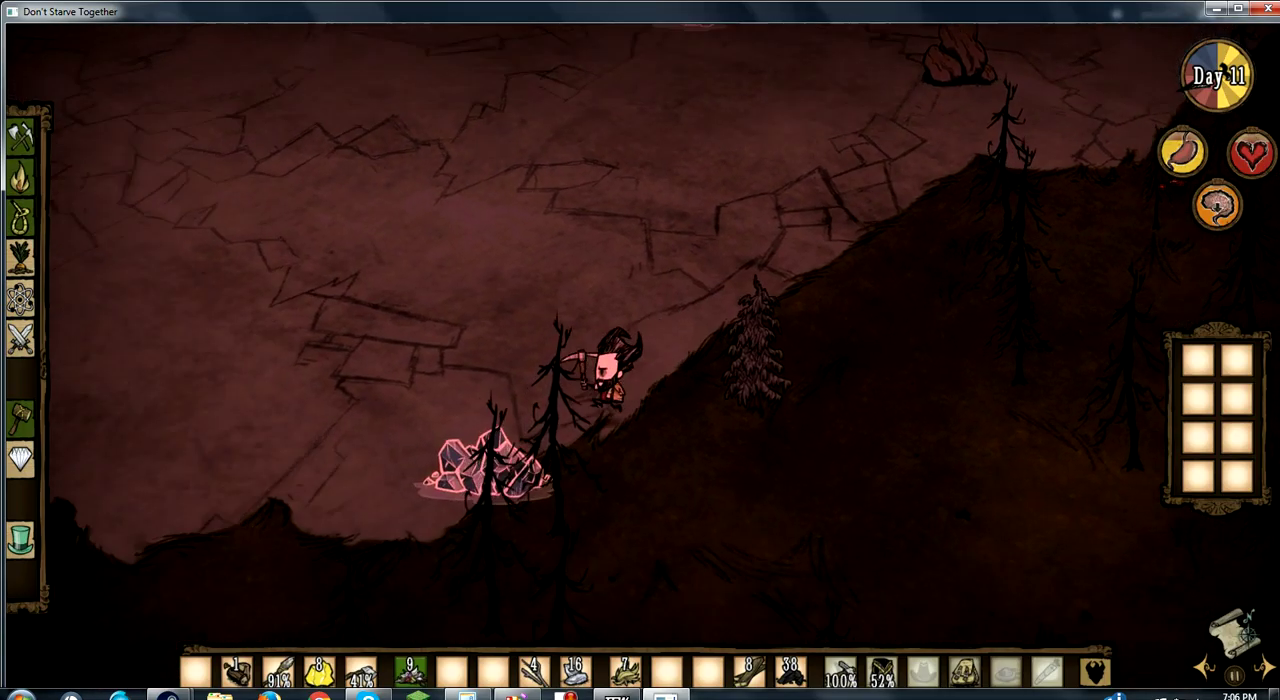
key("q")
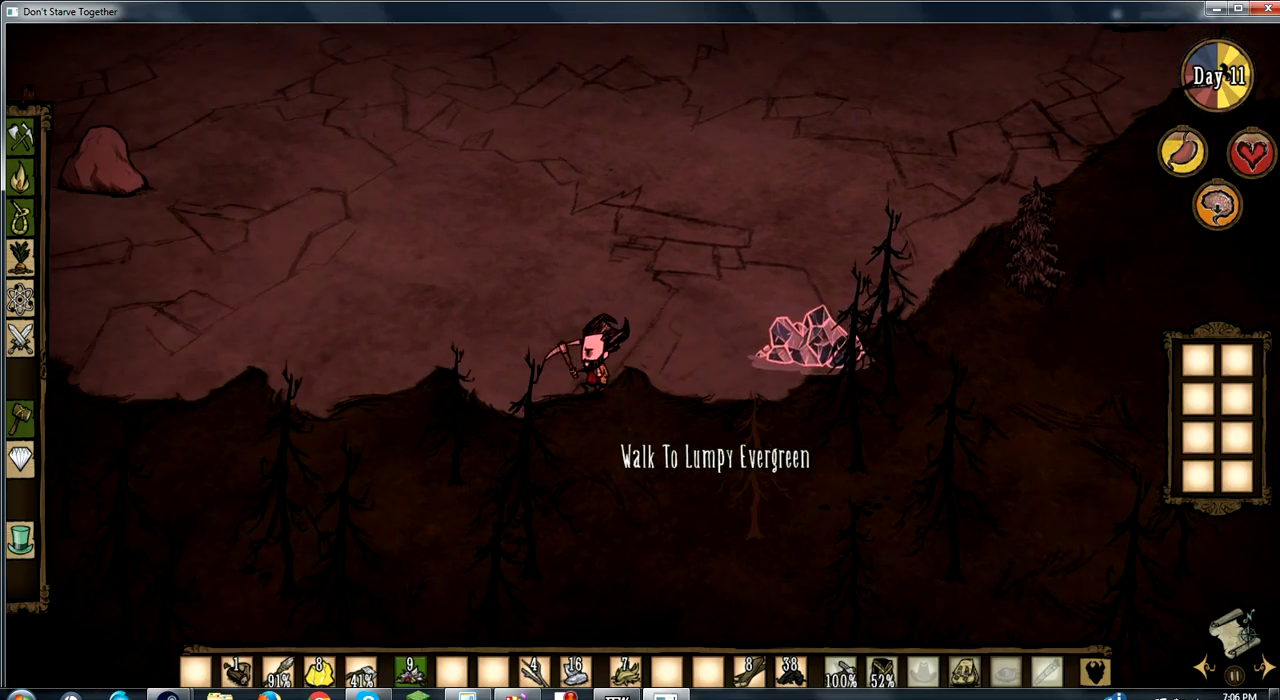
key("a")
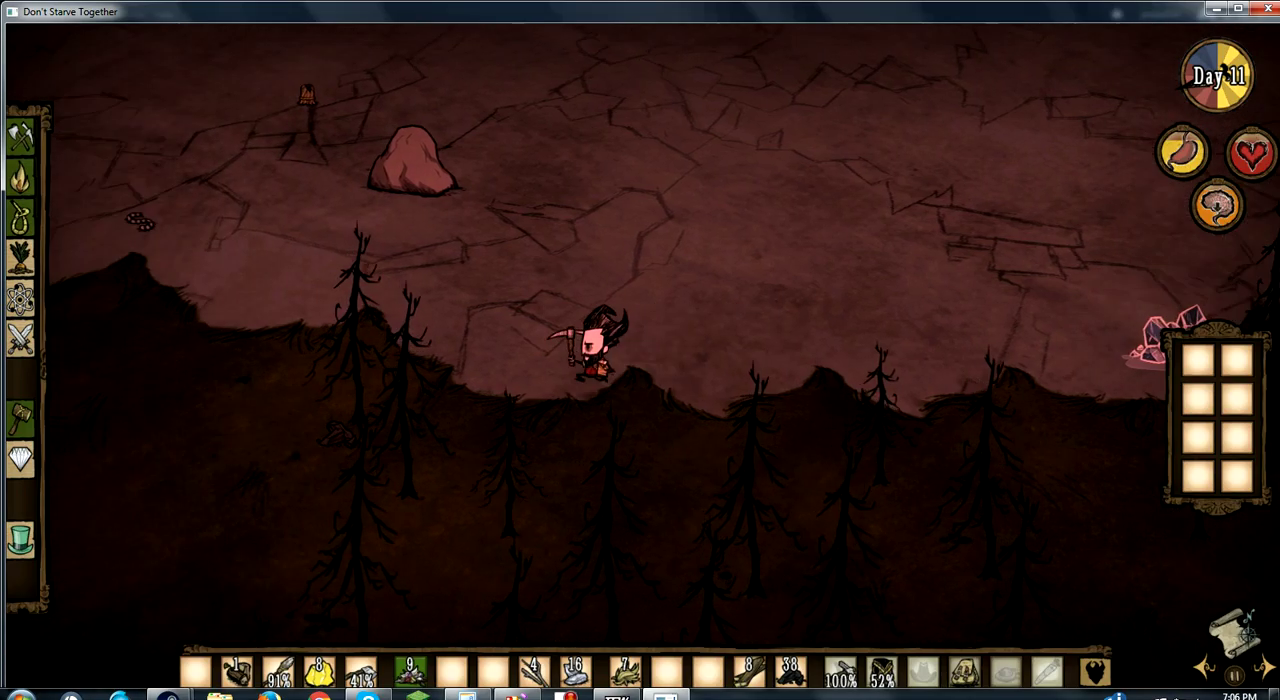
key("w")
left_click(22, 180)
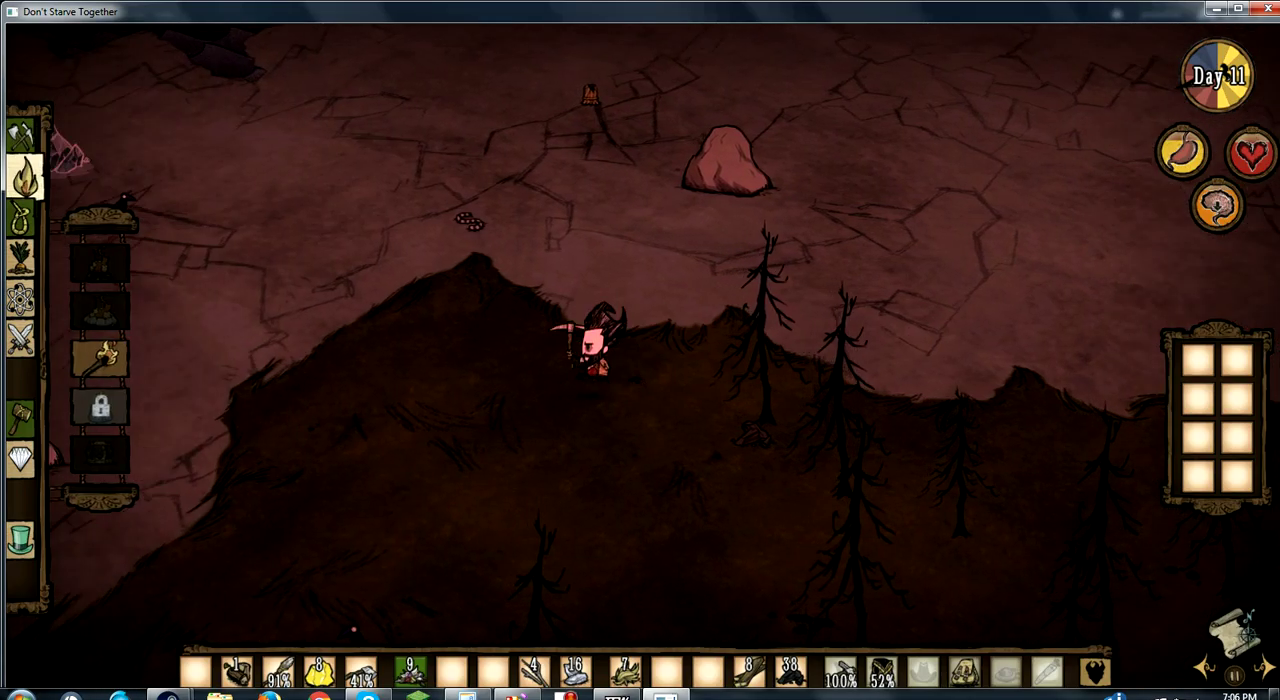
mouse_move(100, 358)
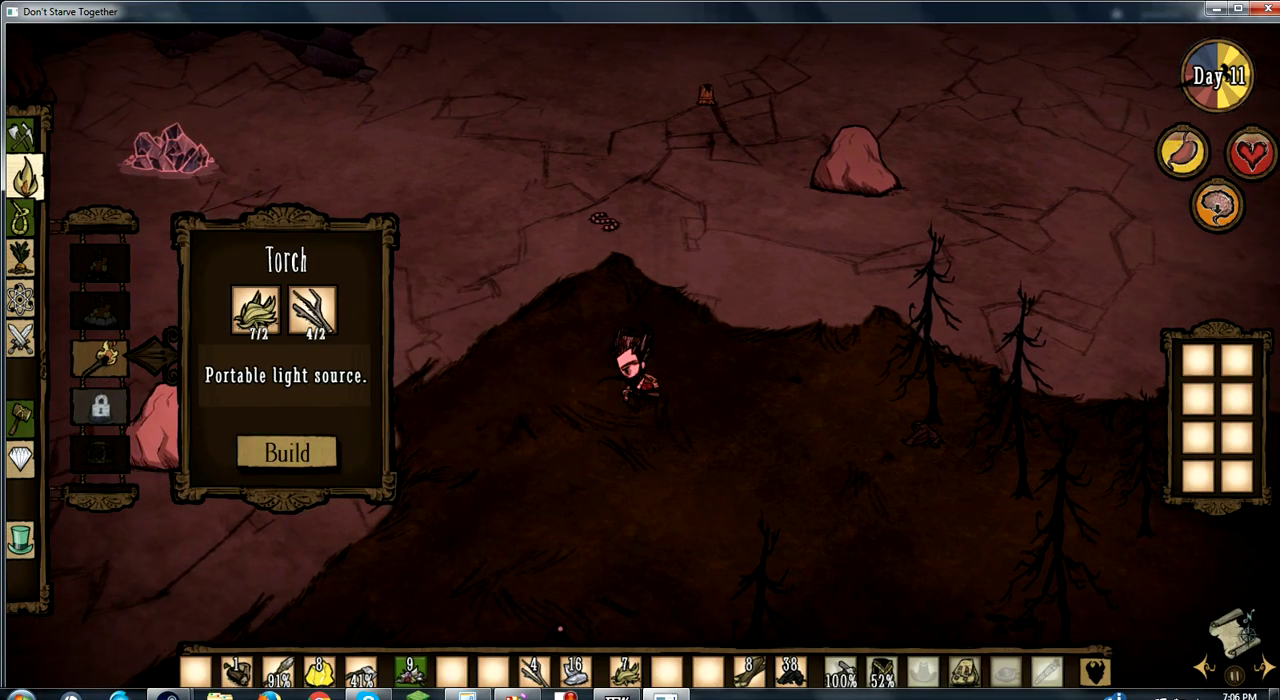
Build a torch, equip it, then switch held tool and head northwest.
left_click(105, 355)
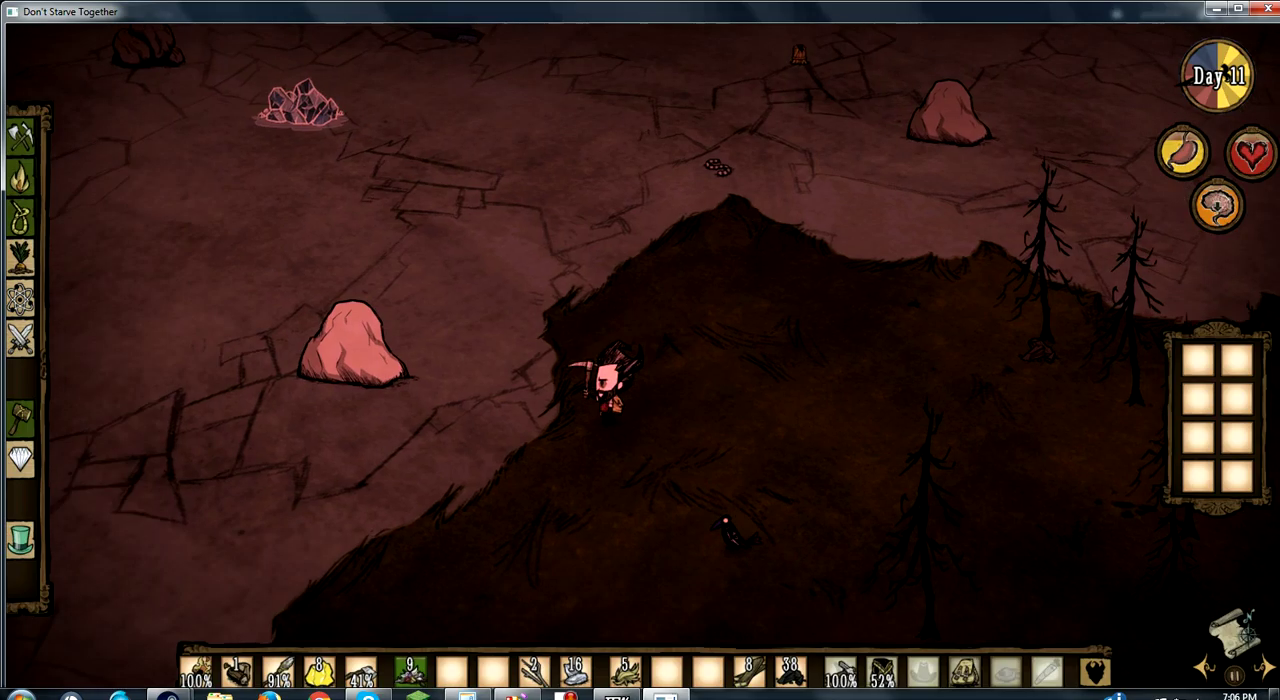
key("Return")
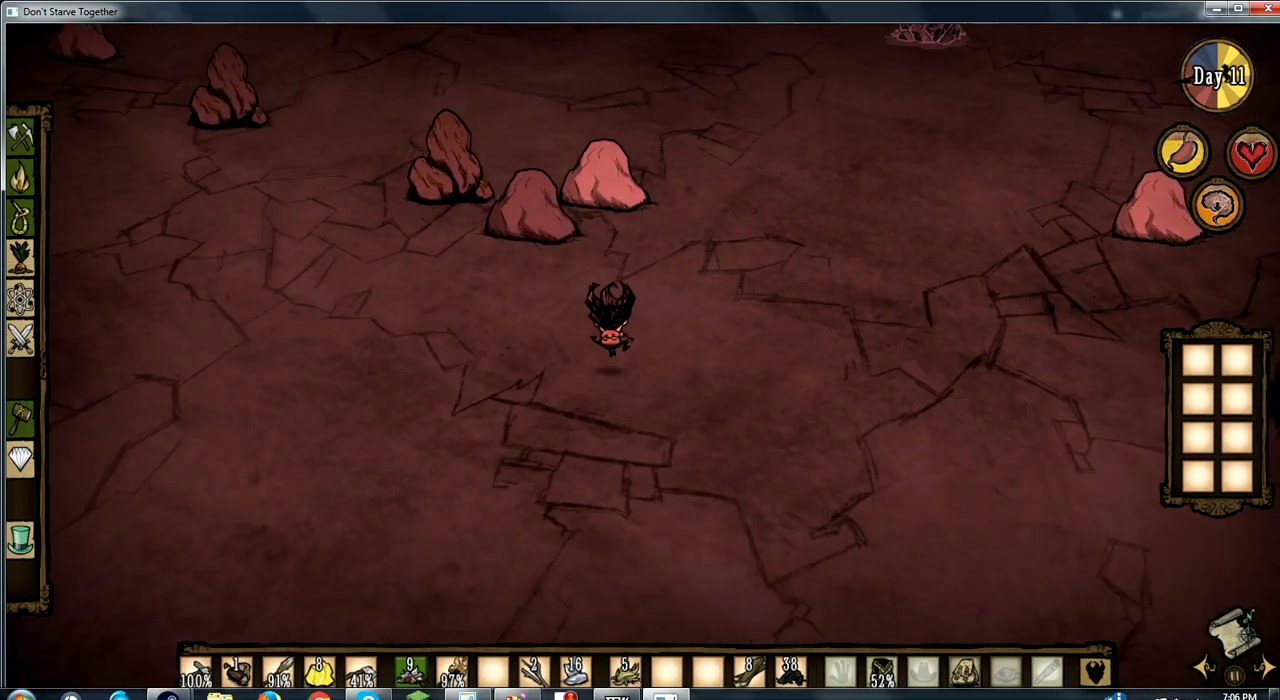
key("Return")
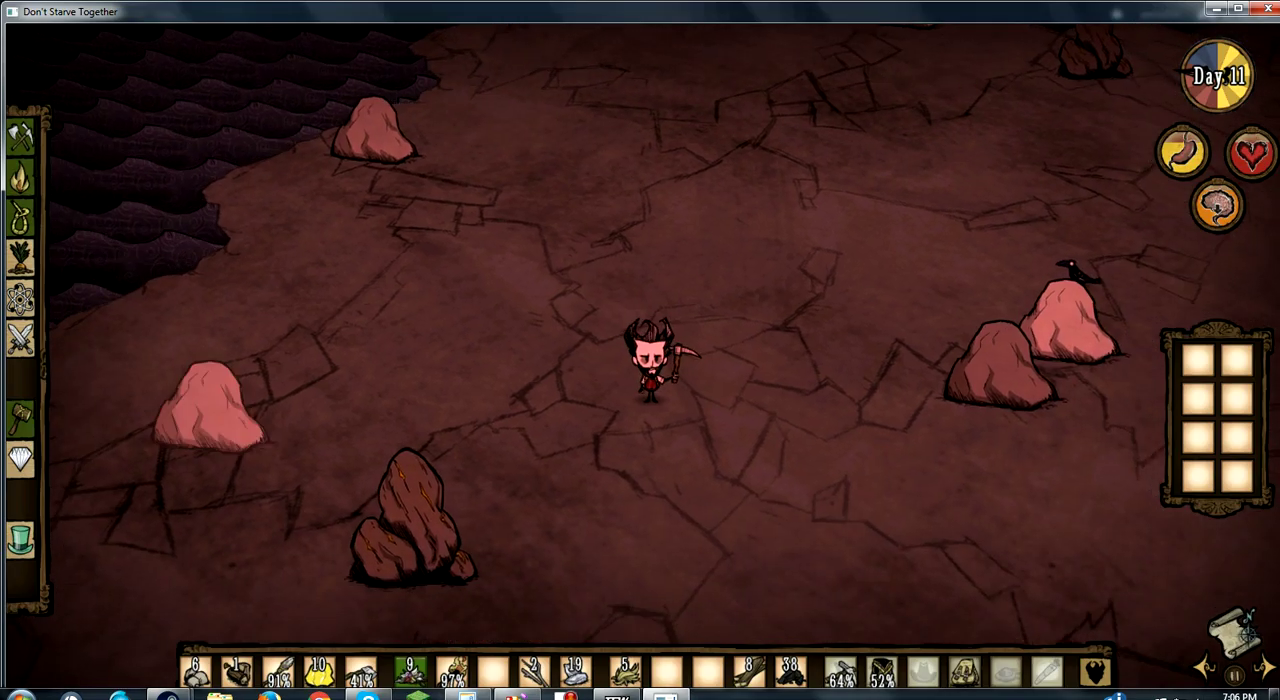
Name the signpost 'Rock-Plex City' and rotate the camera around the character.
left_click(22, 415)
type("Rock-Plex City")
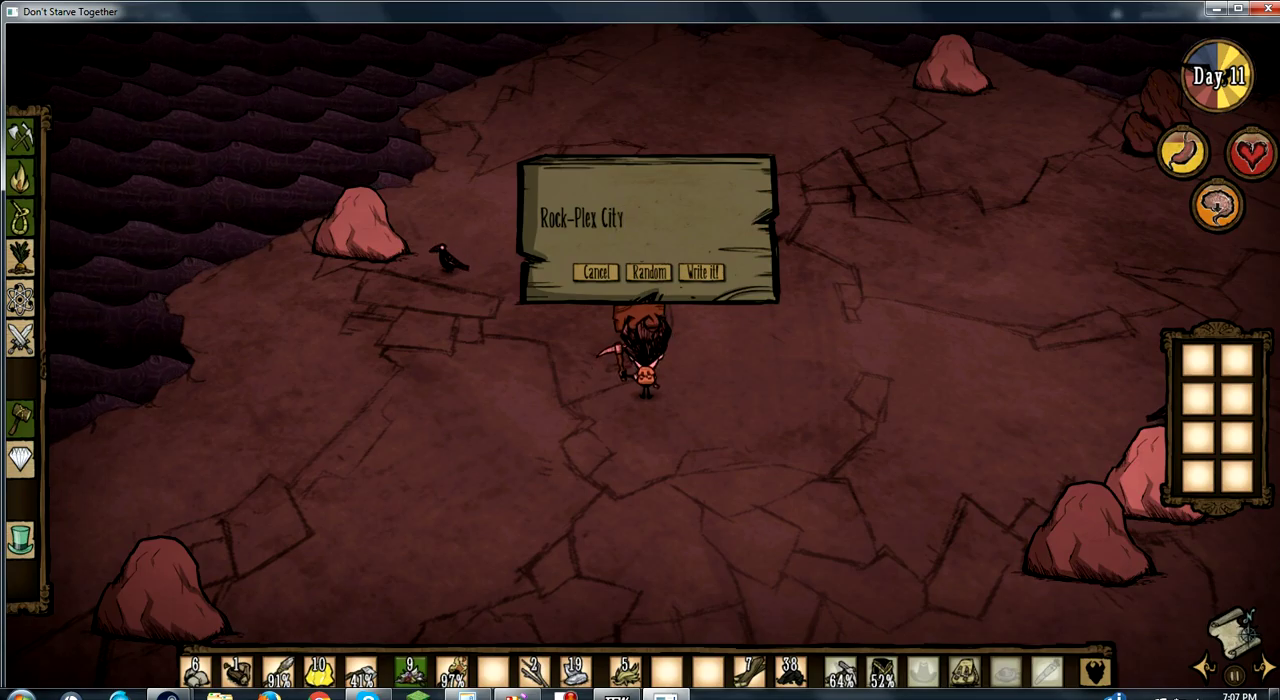
left_click(701, 273)
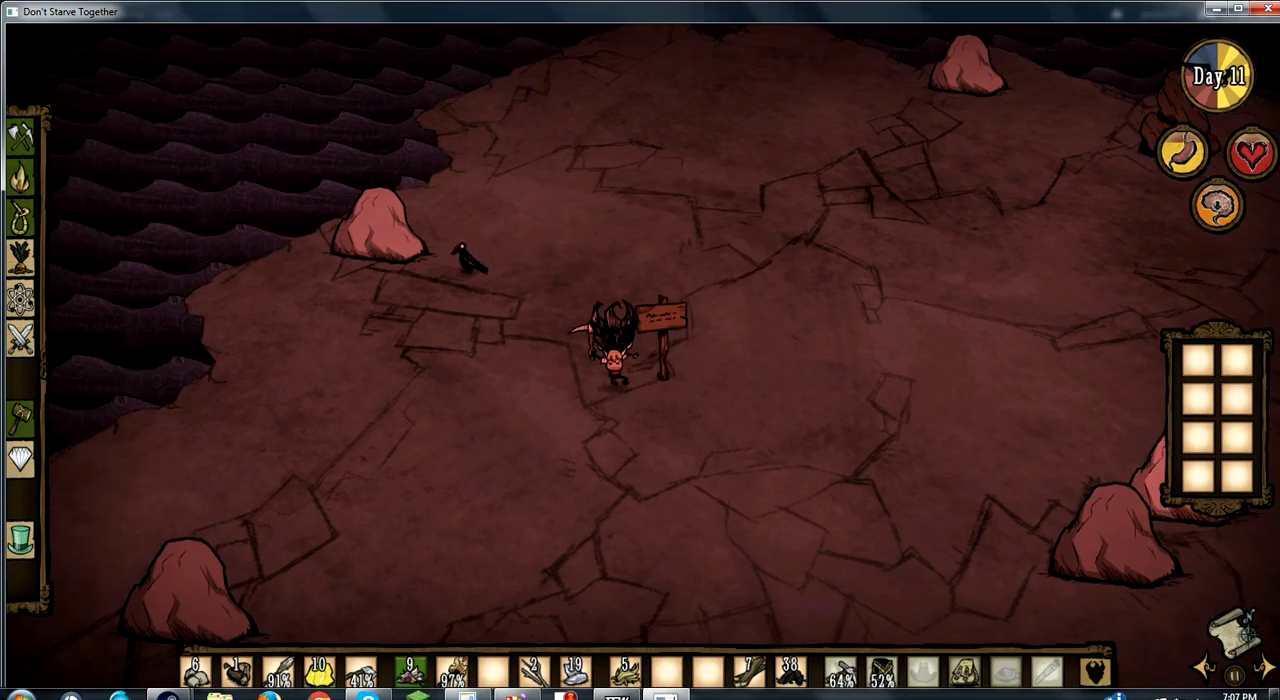
key("q")
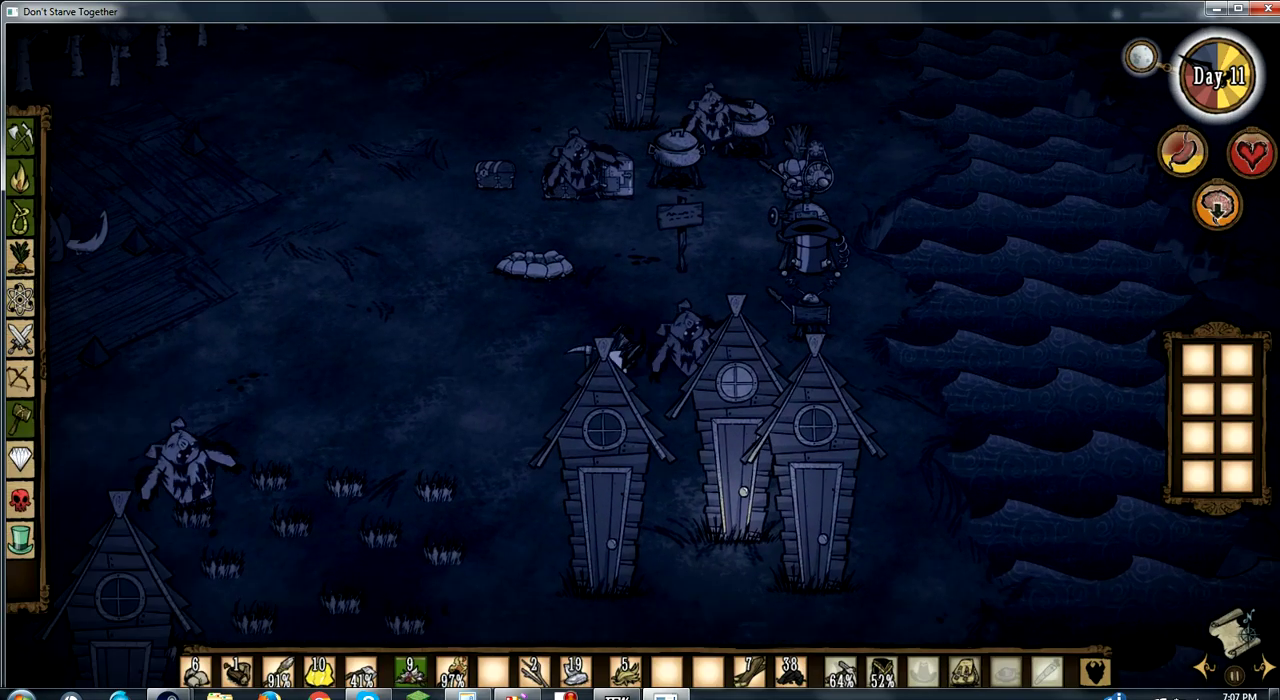
Walk past the pig houses and follow the stone path toward the pigs.
left_click(600, 450)
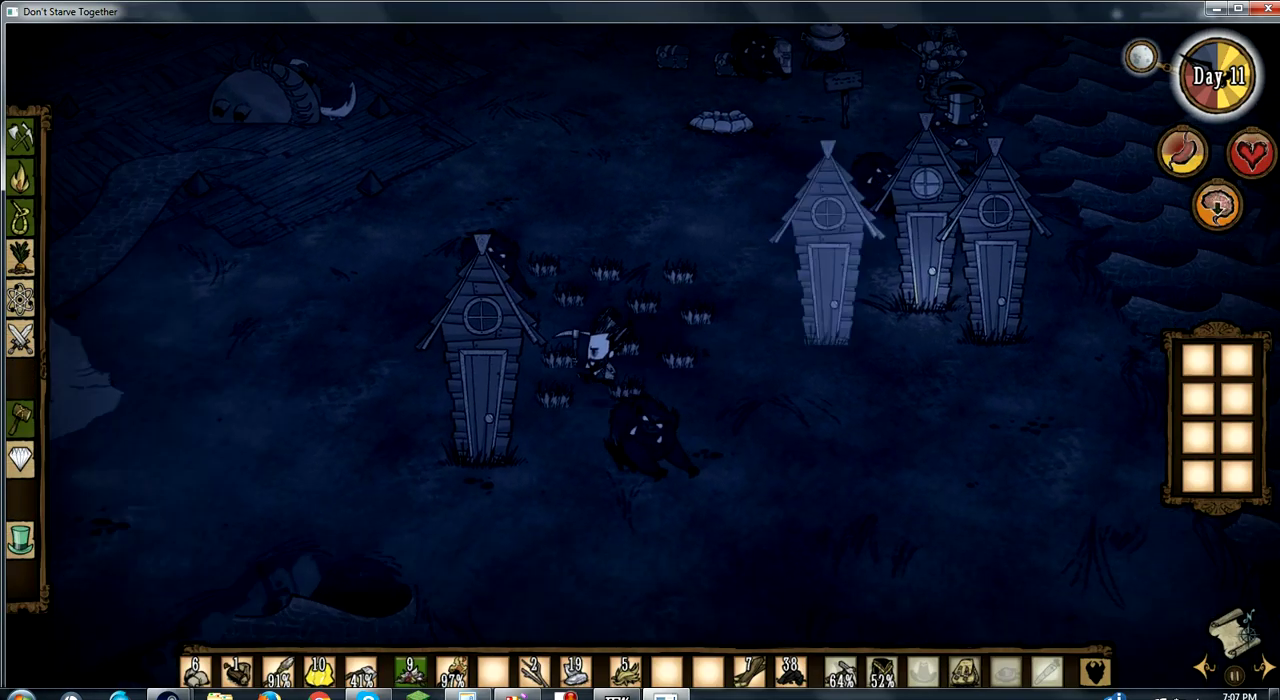
left_click(420, 380)
left_click(400, 380)
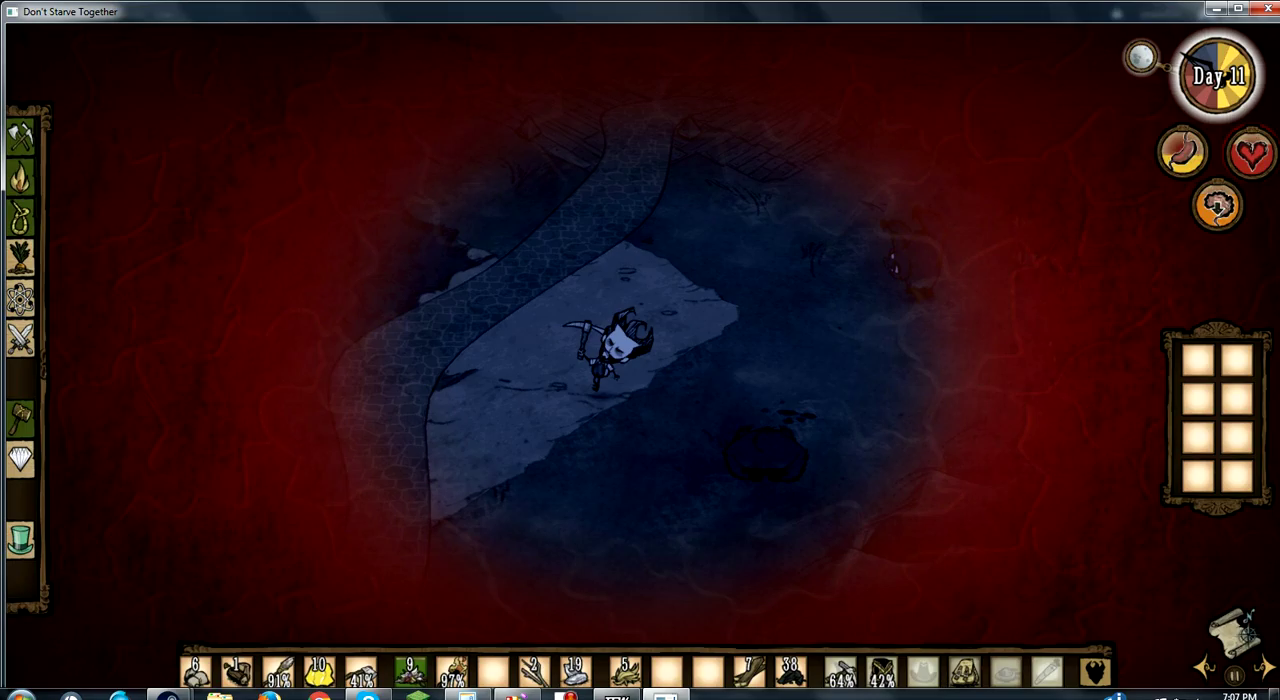
left_click(640, 320)
key("w")
key("q")
Head north through the dark forest to the other player as hounds attack.
key("a")
key("a")
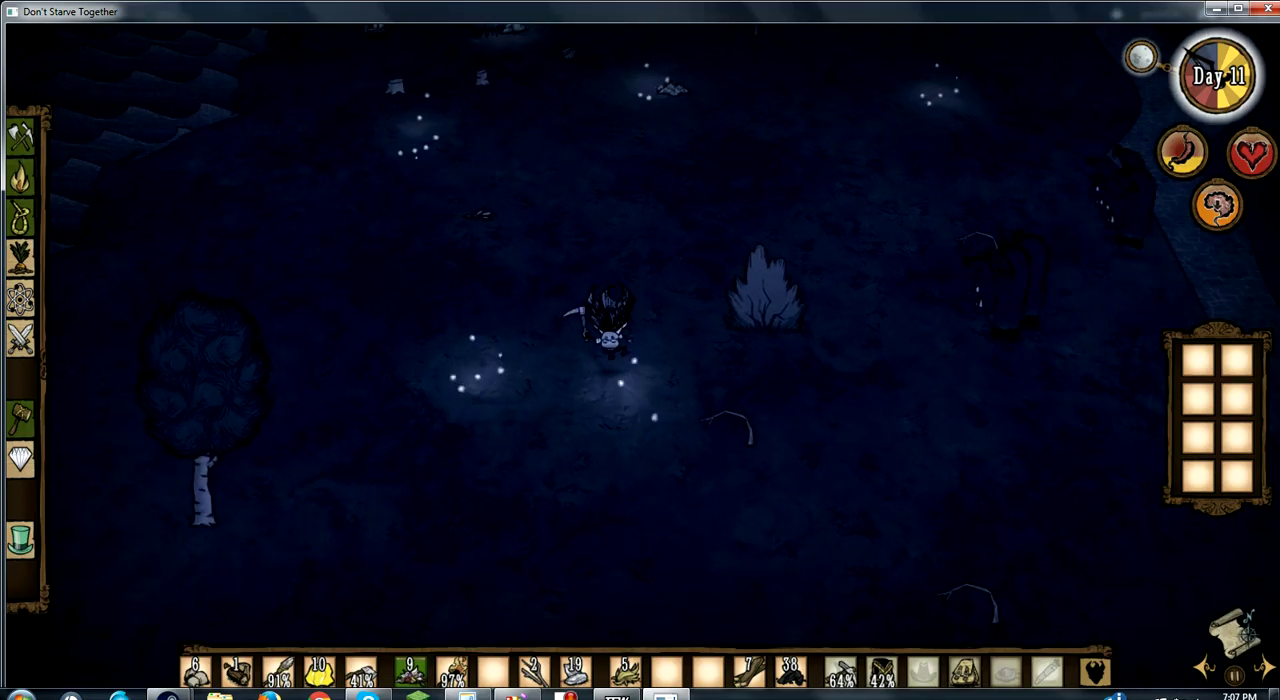
key("w")
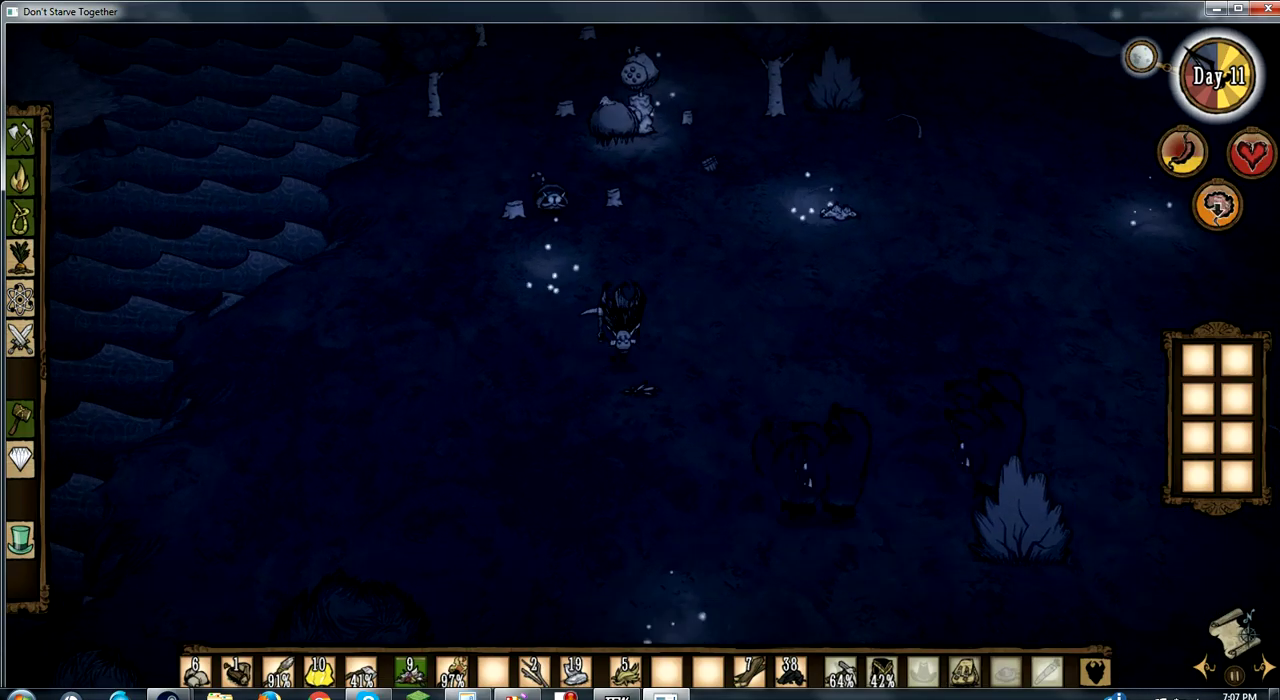
key("w")
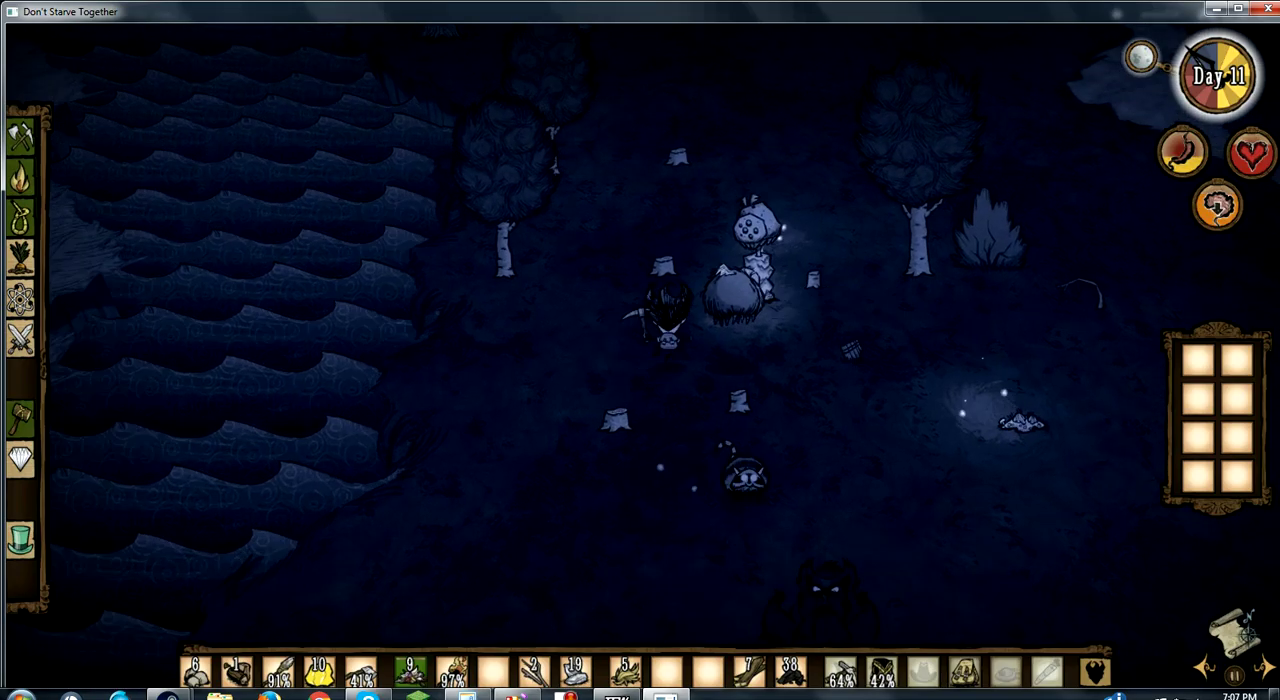
key("d")
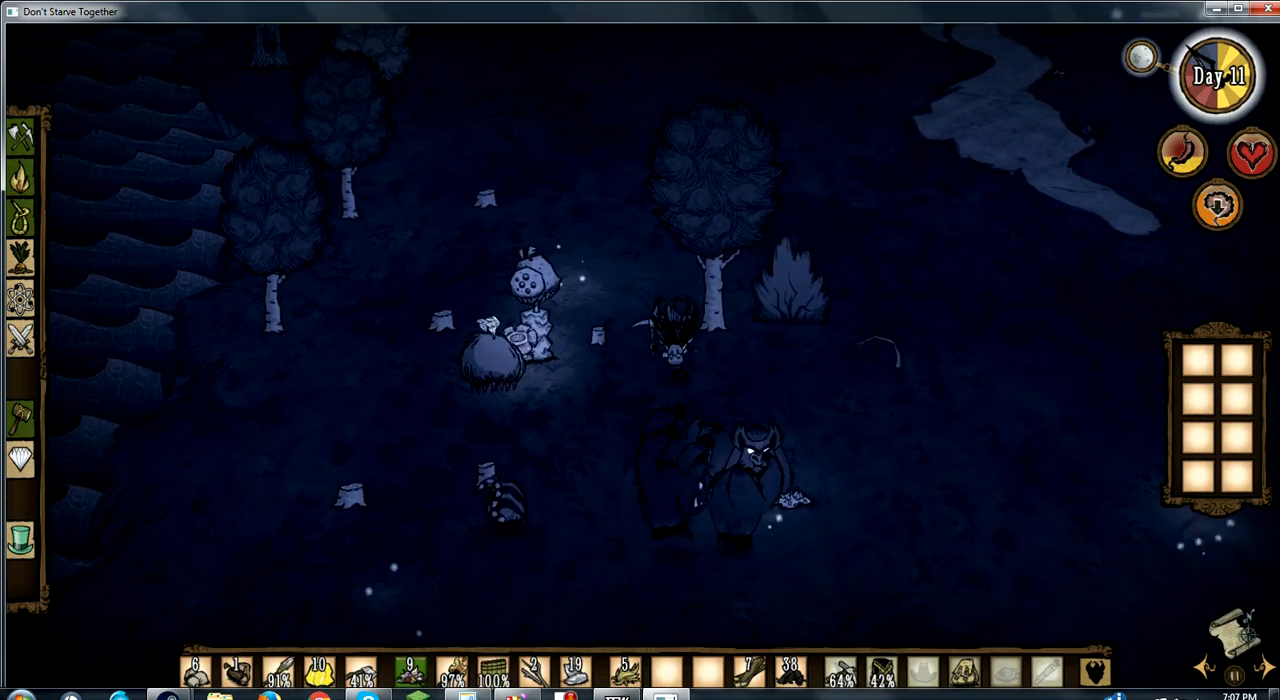
key("w")
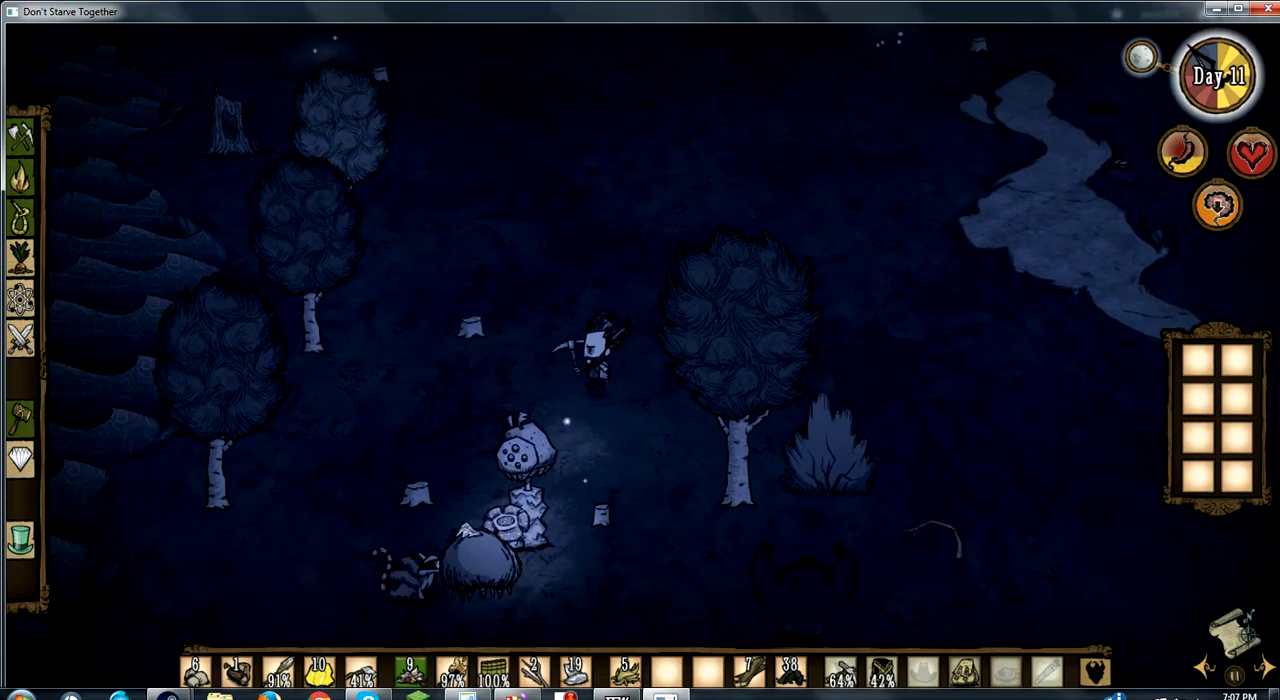
key("s")
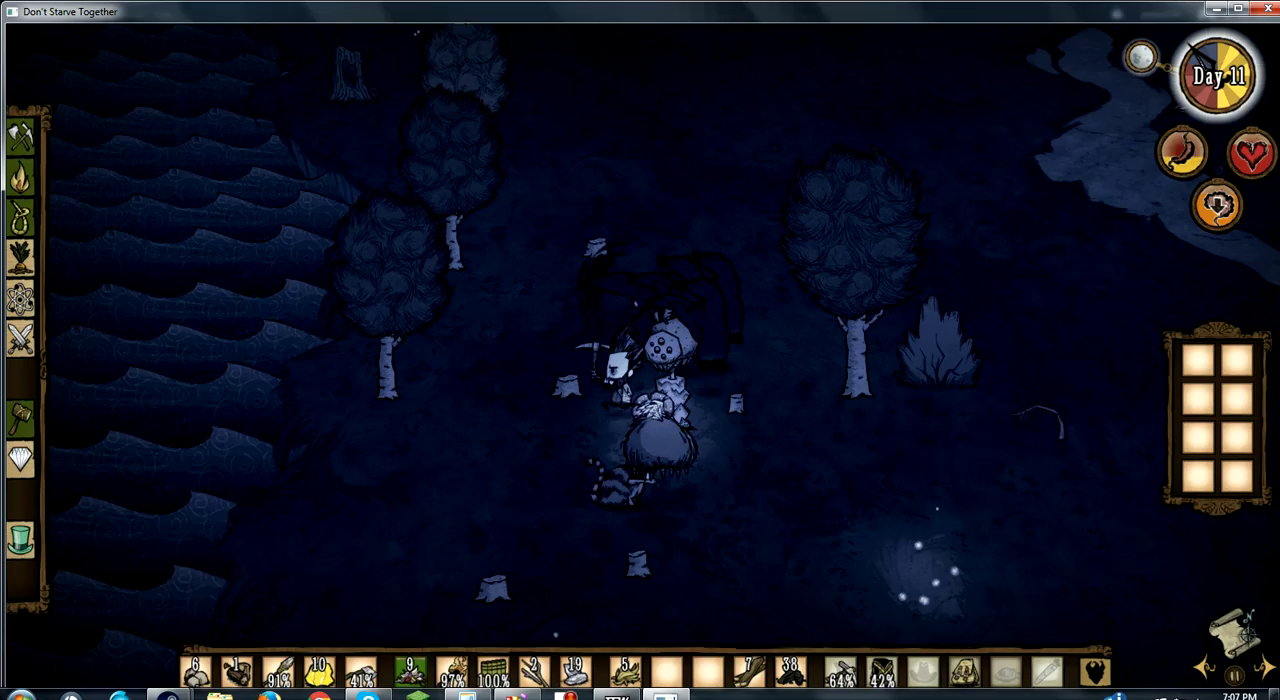
key("s")
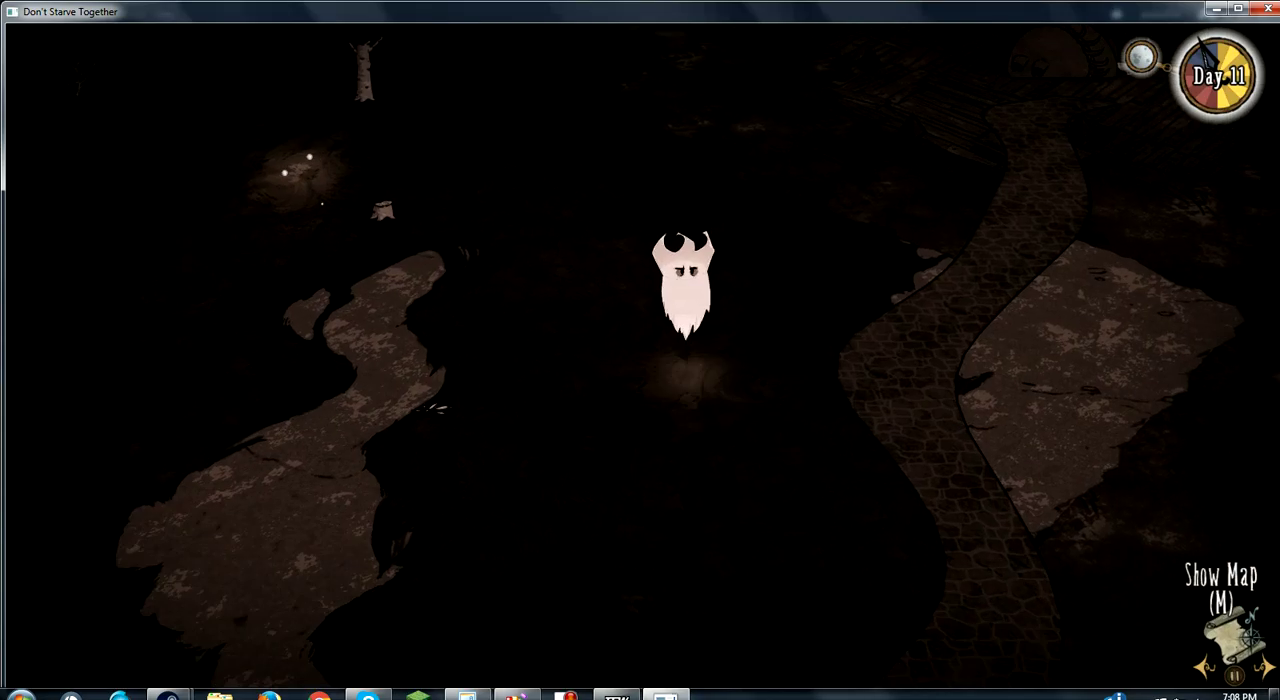
As a ghost near the cobblestone road, bring up the world map.
key("m")
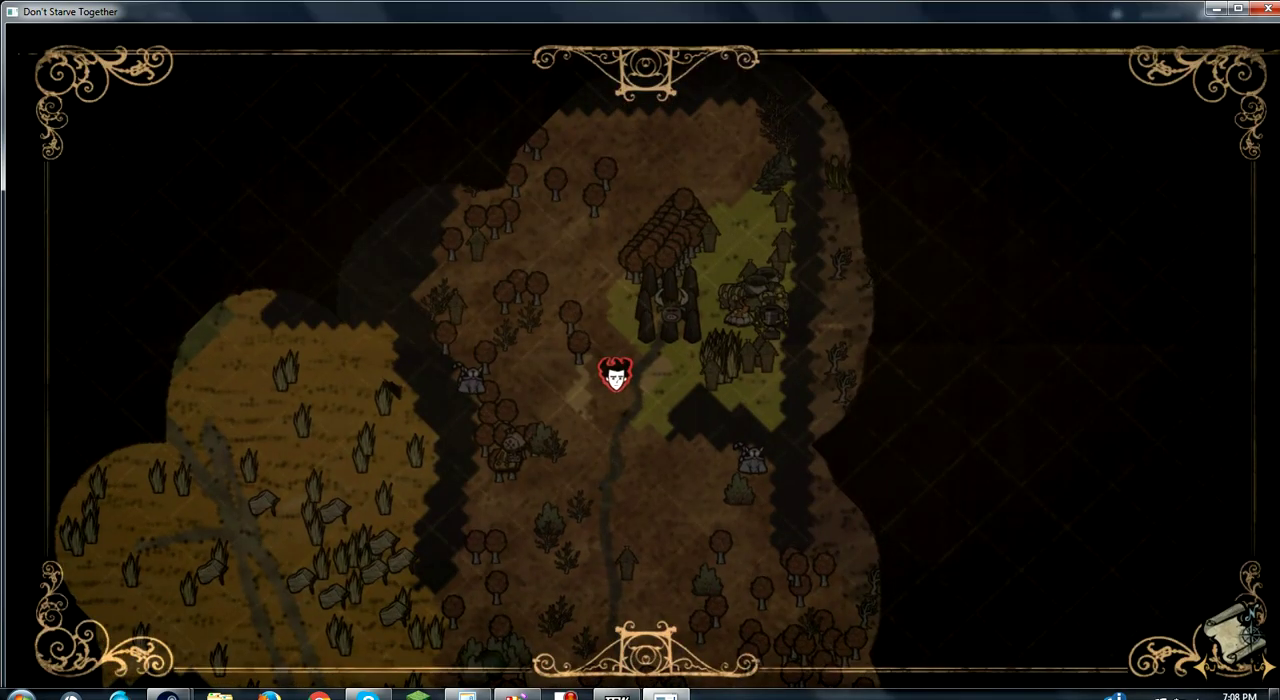
Close the world map to return the ghost to the game view.
key("m")
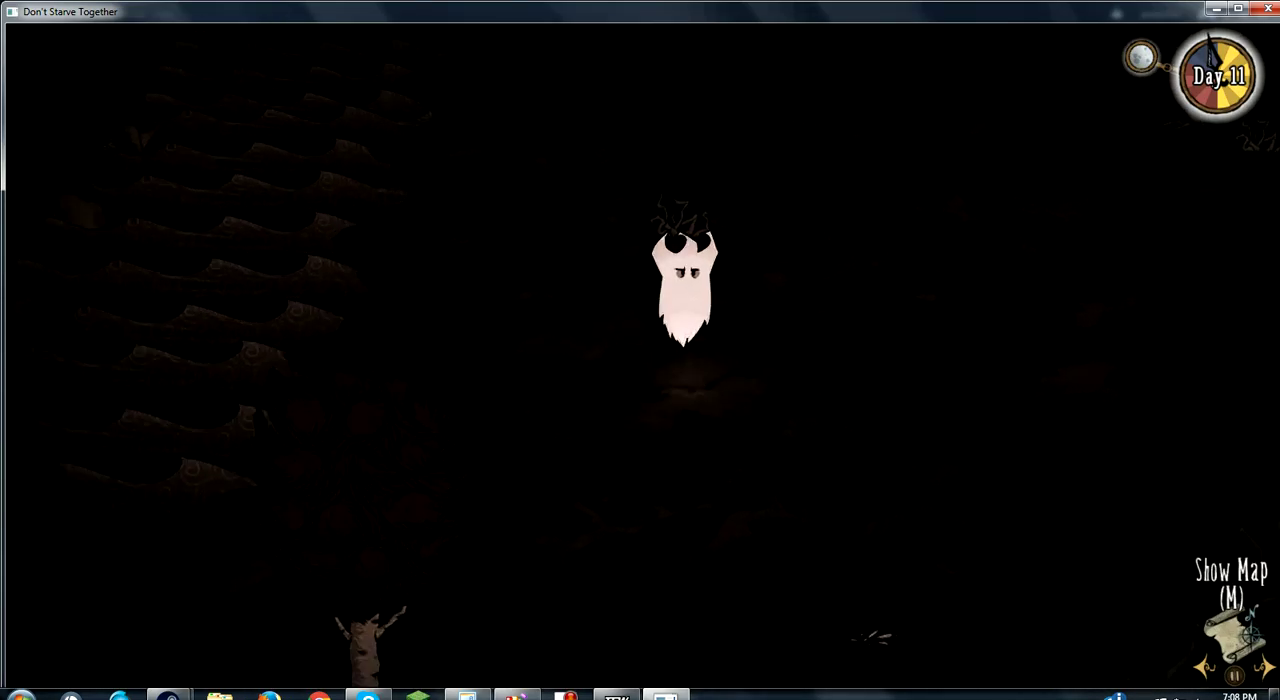
Glance at the world map, then close it to return to the swamp.
left_click(1235, 635)
left_click(1238, 640)
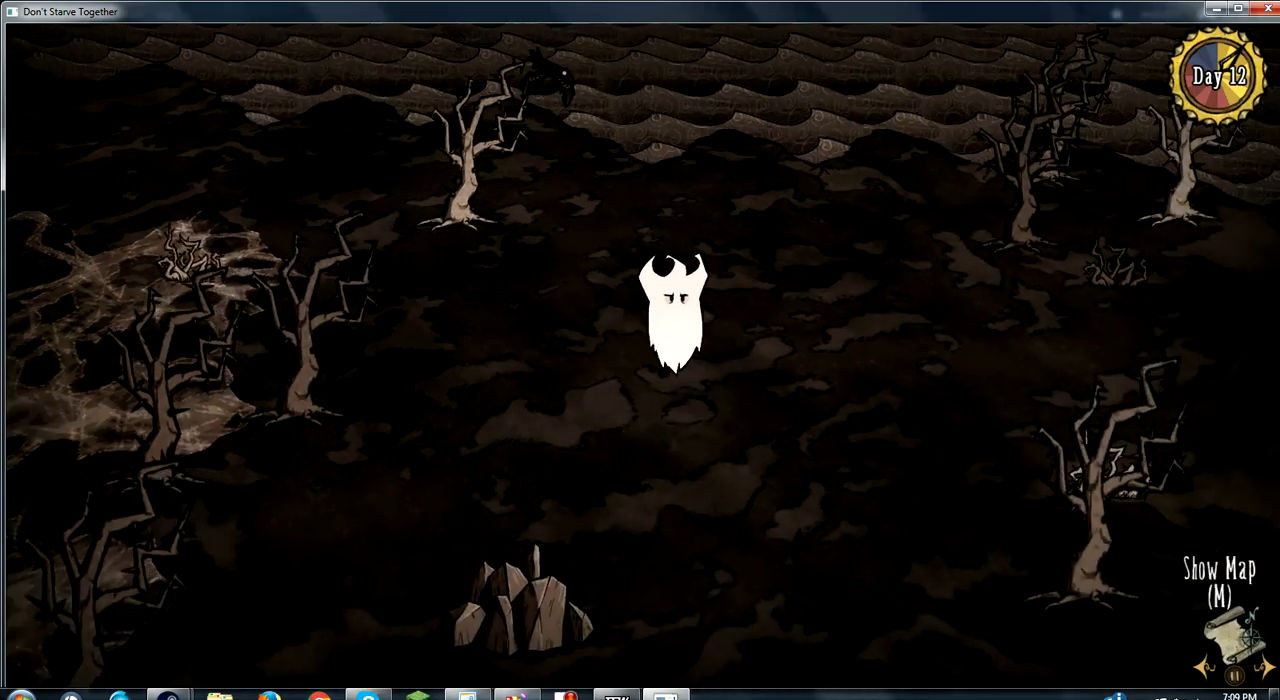
key("m")
left_click_drag(300, 550, 700, 150)
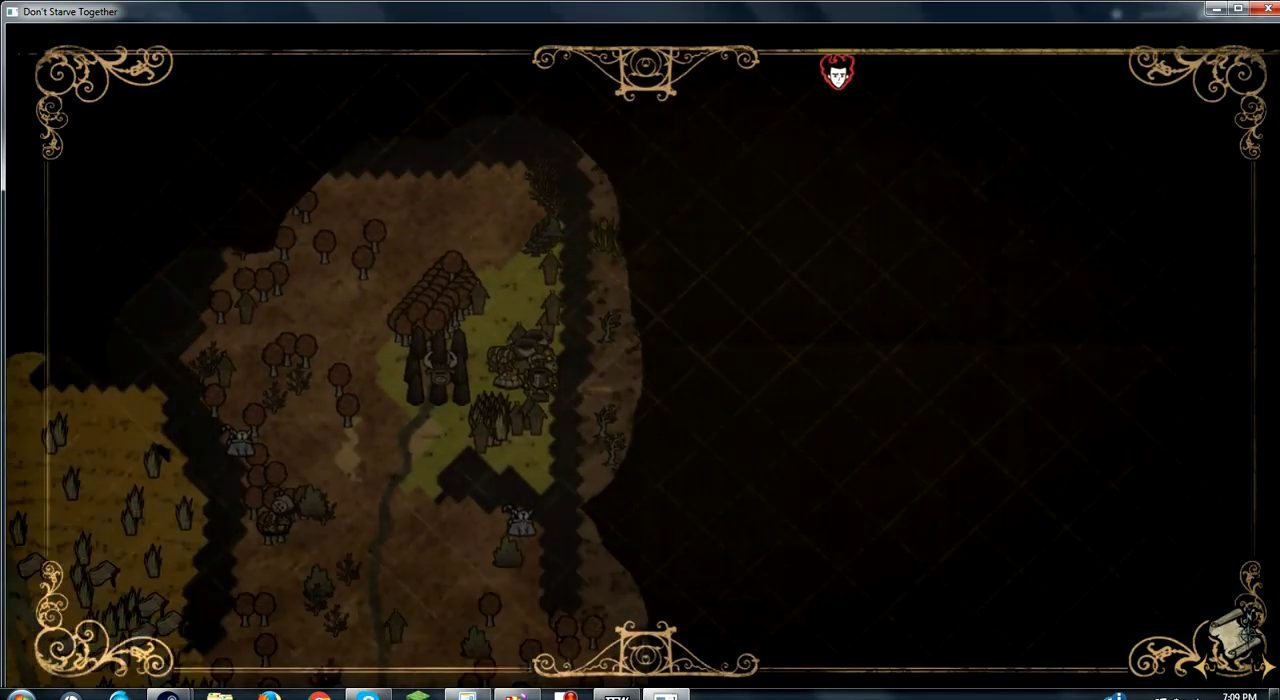
left_click_drag(300, 550, 800, 150)
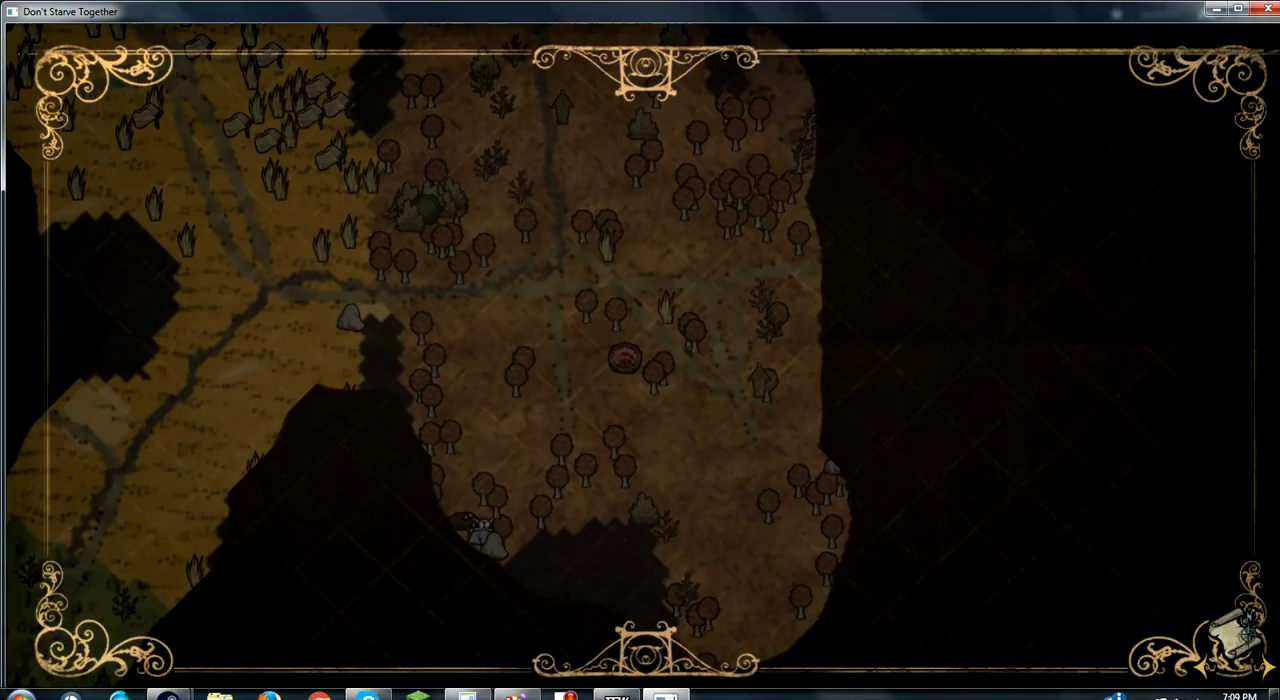
left_click_drag(400, 500, 700, 200)
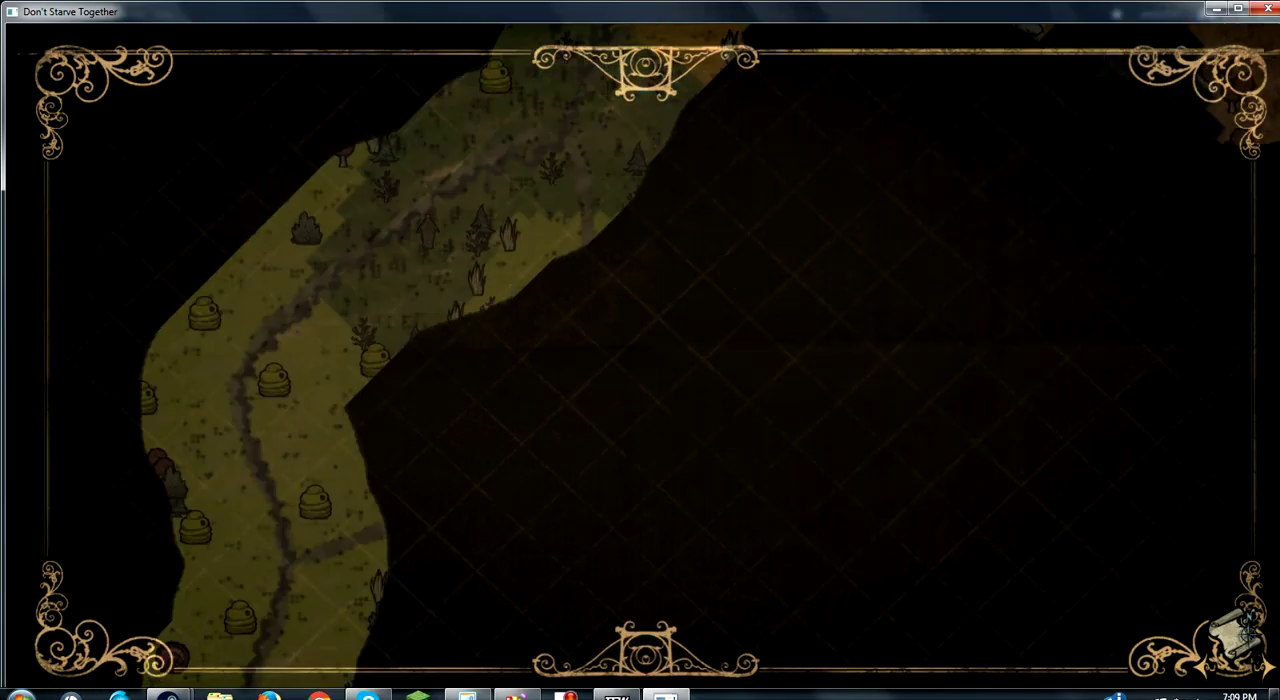
left_click_drag(300, 550, 650, 200)
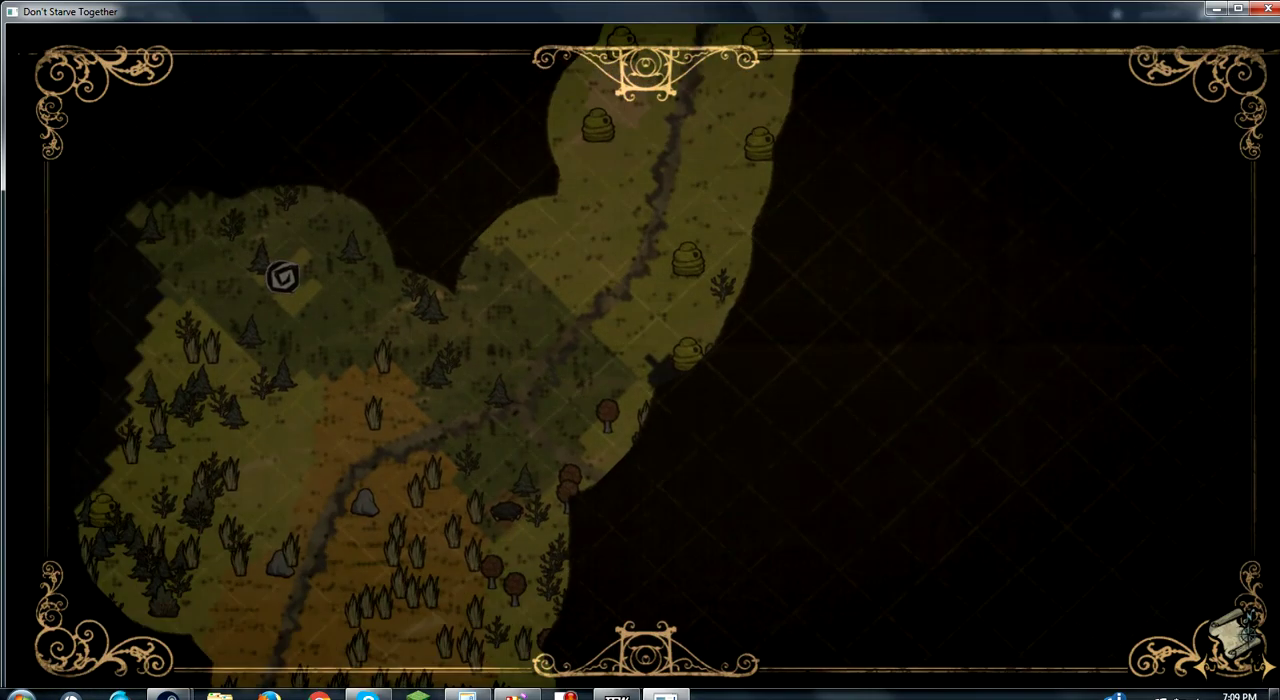
mouse_move(500, 450)
left_mouse_down()
mouse_move(500, 305)
mouse_move(500, 385)
left_mouse_up()
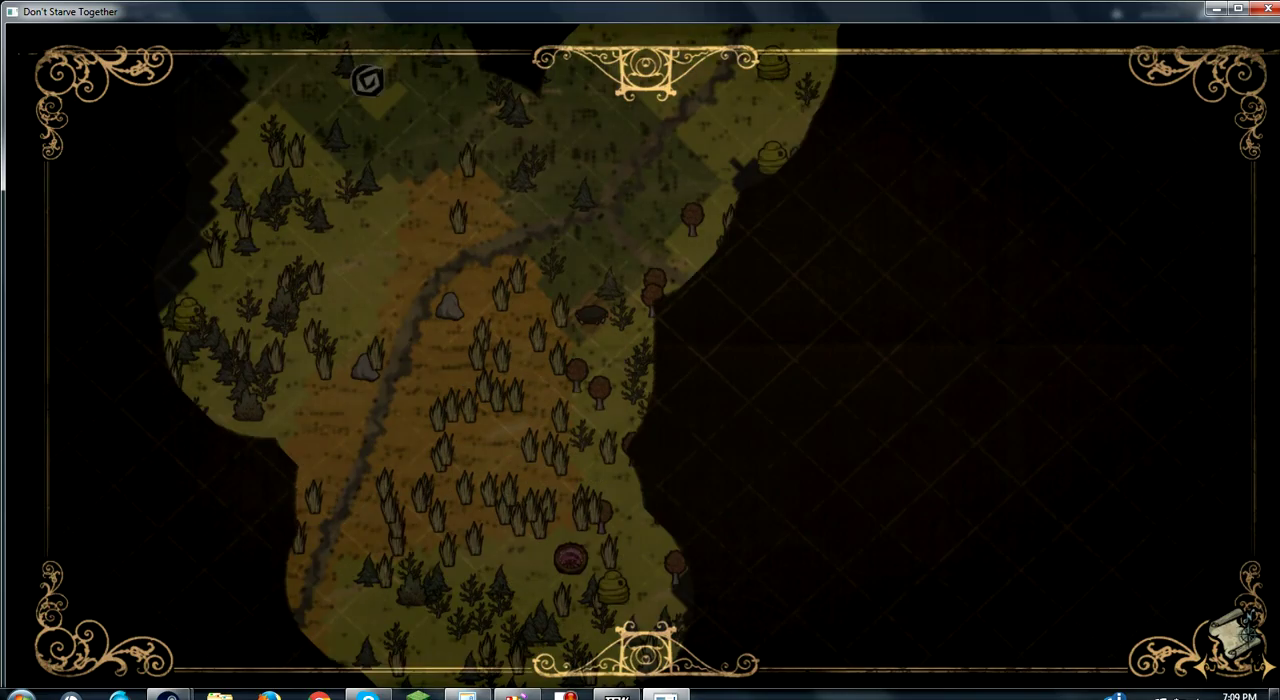
mouse_move(500, 400)
left_mouse_down()
mouse_move(500, 300)
mouse_move(470, 460)
left_mouse_up()
scroll(640, 350, "down", 3)
scroll(640, 350, "down", 2)
left_click_drag(500, 300, 500, 375)
Leave the map and drift the ghost onward through the night swamp toward the rocks.
key("Tab")
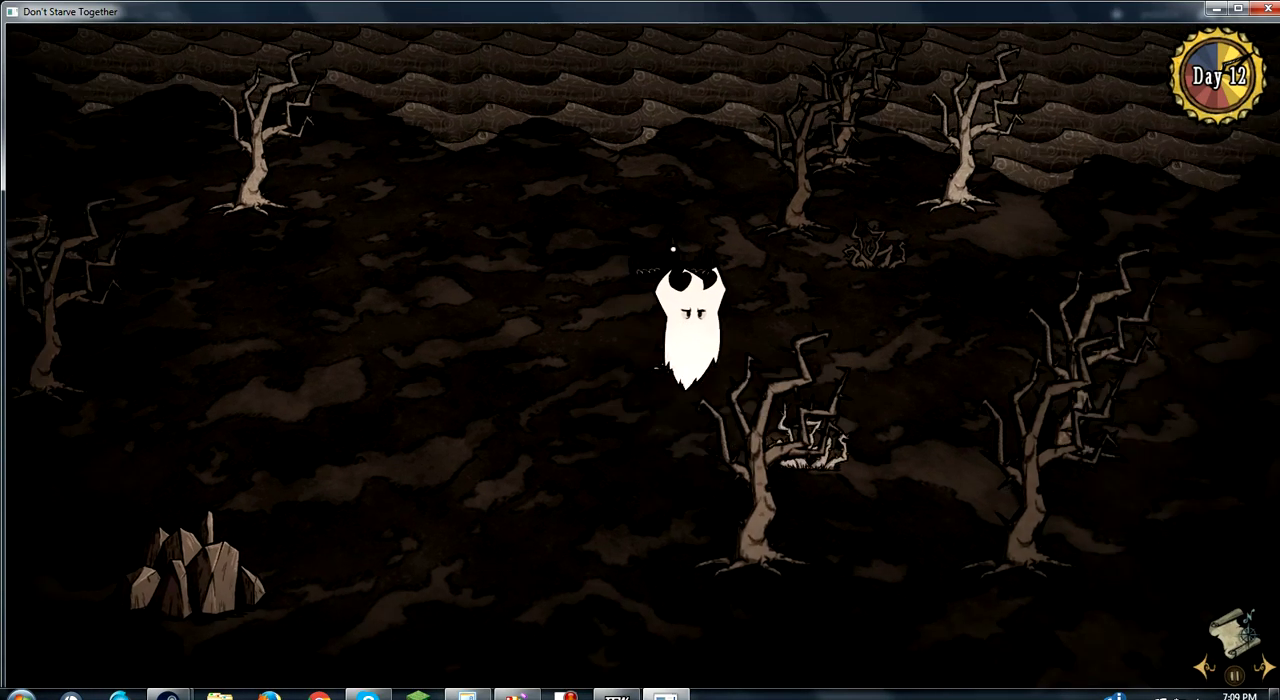
left_click(673, 250)
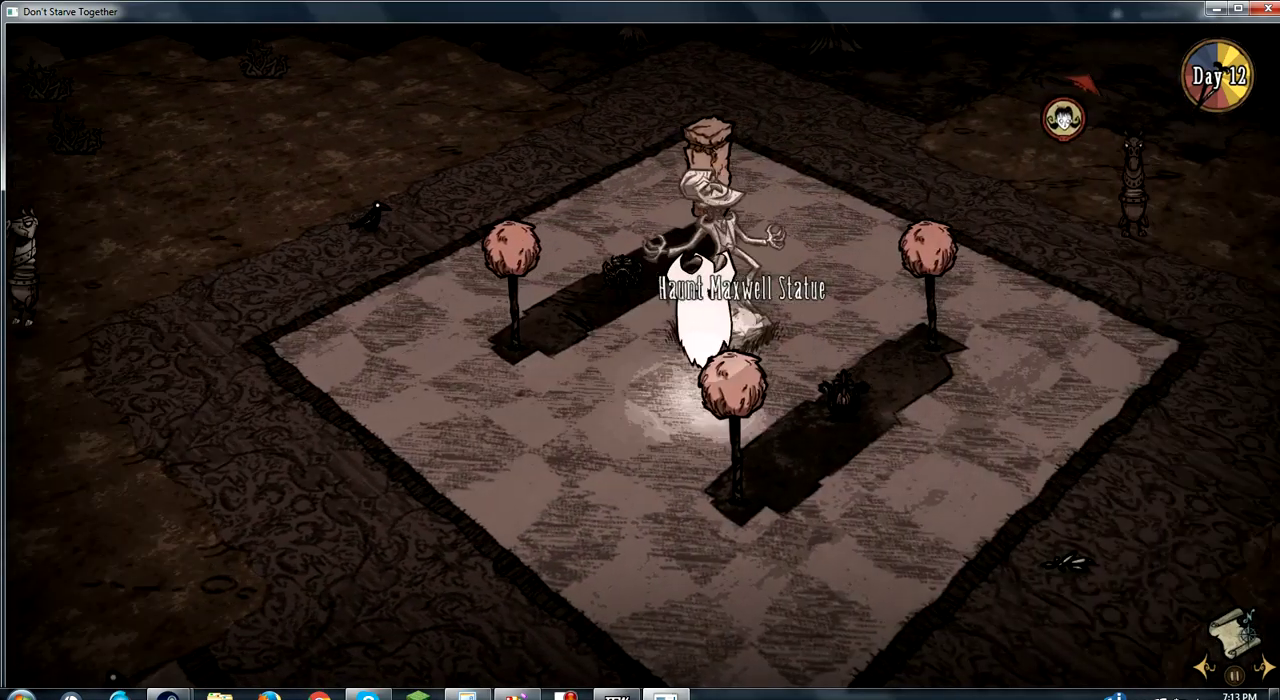
Float the ghost up and to the right, away from the Maxwell statue's checkered floor.
key("w")
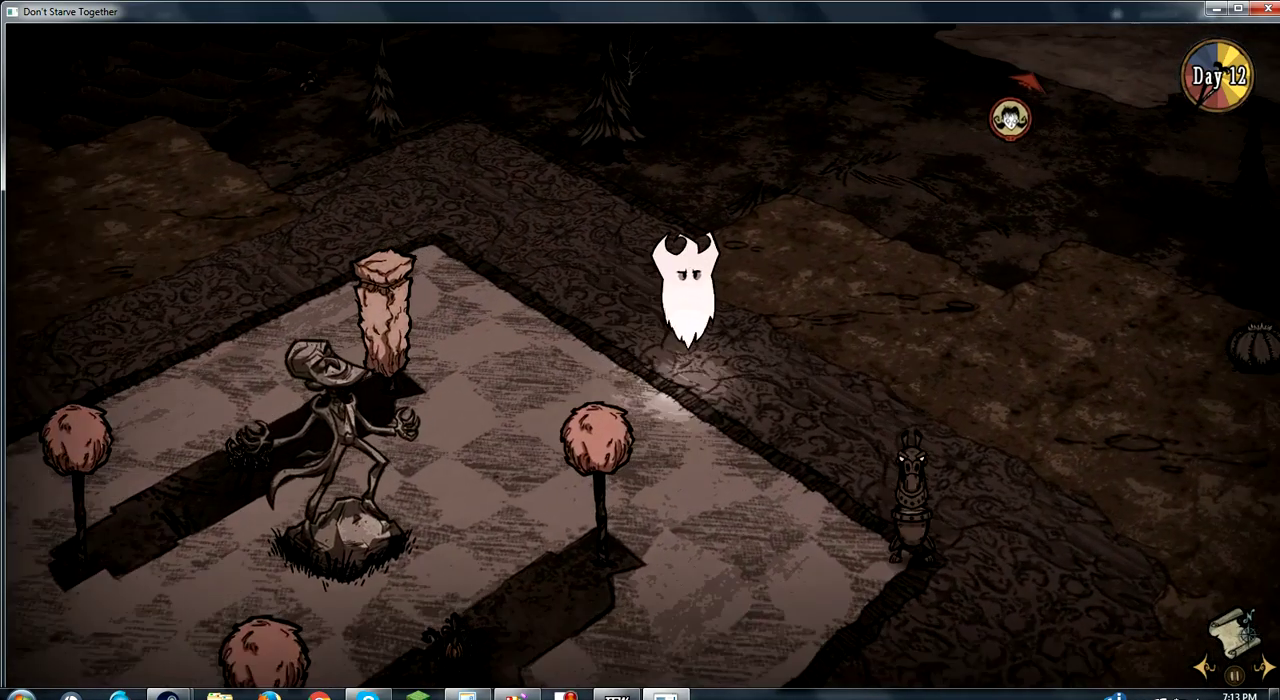
key("w")
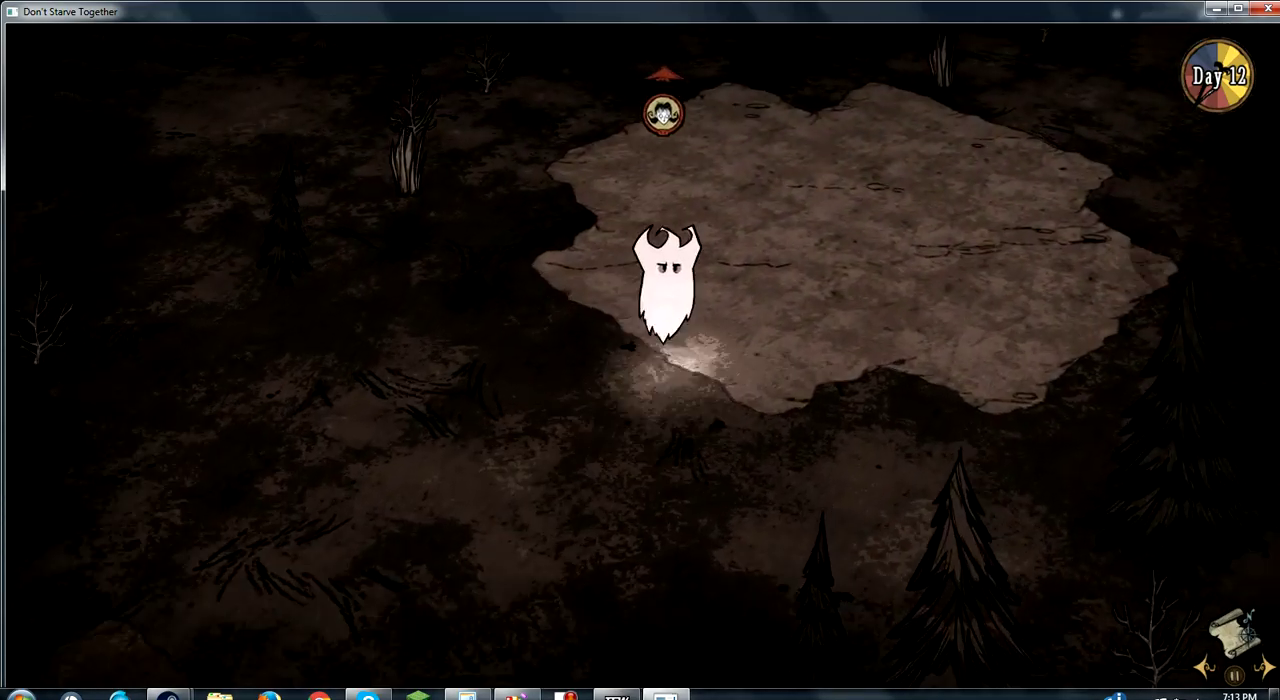
Move the ghost north off the rock patch onto the pig-head wooden platform.
key("w")
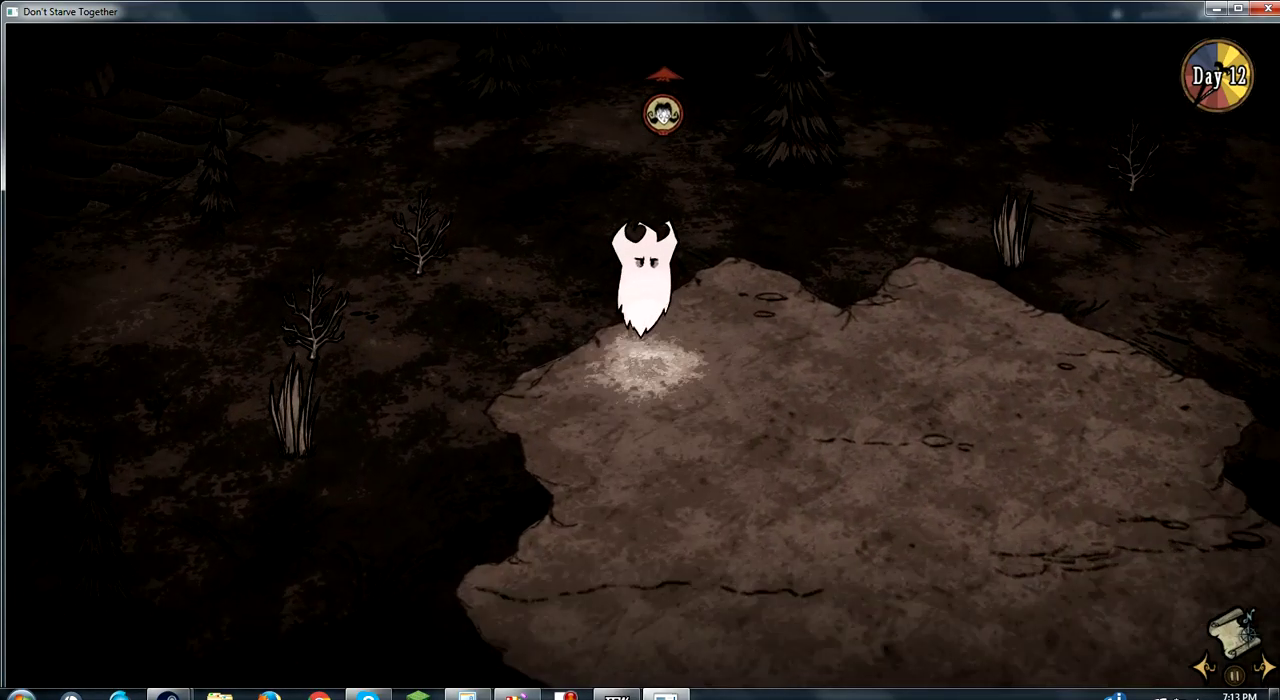
key("w")
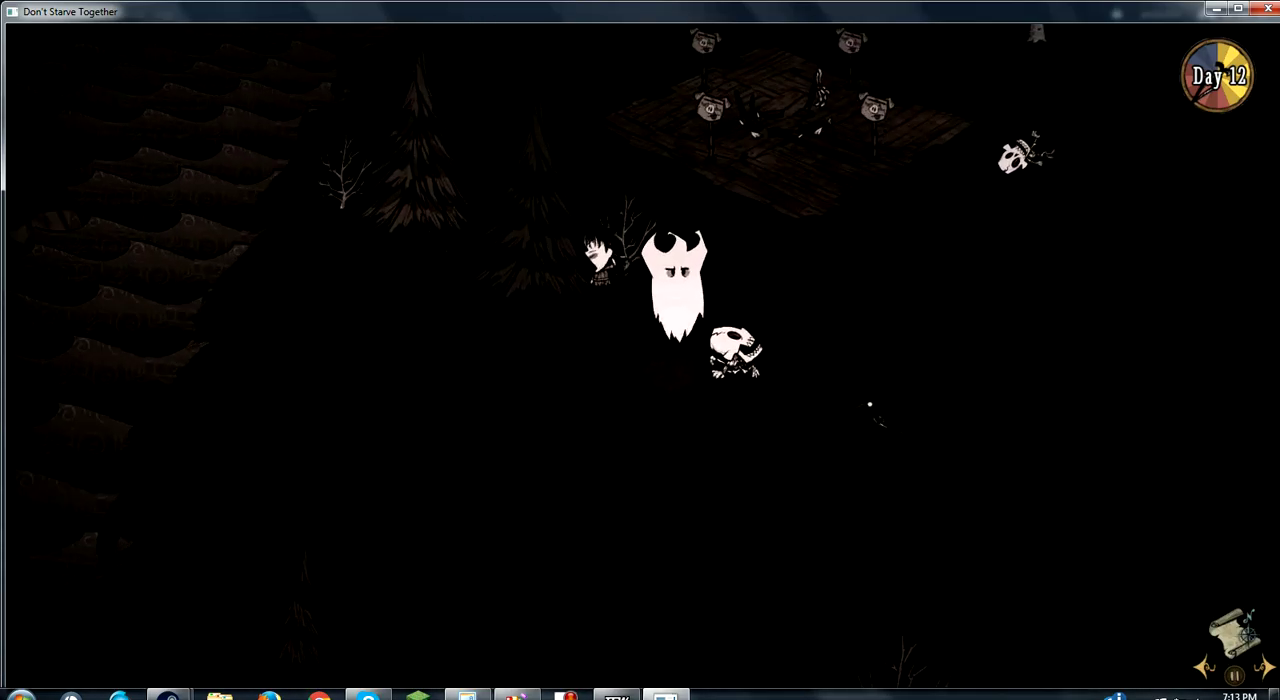
key("w")
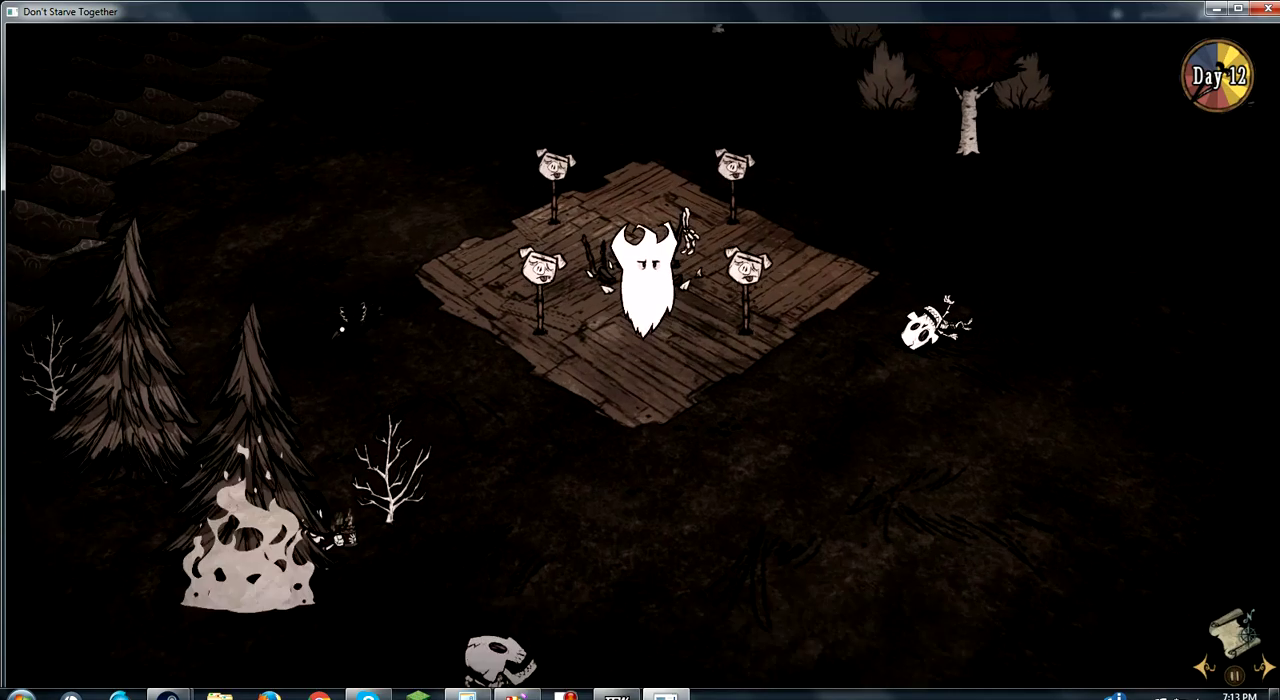